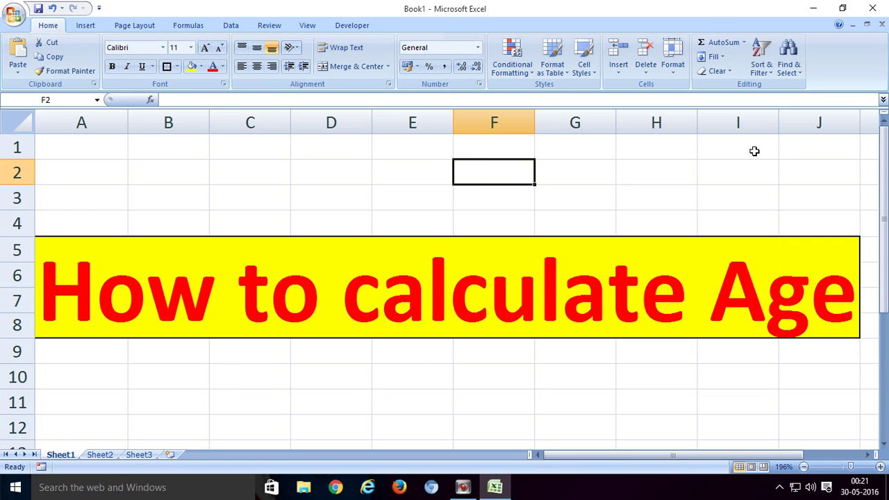
pyautogui.click(392, 193)
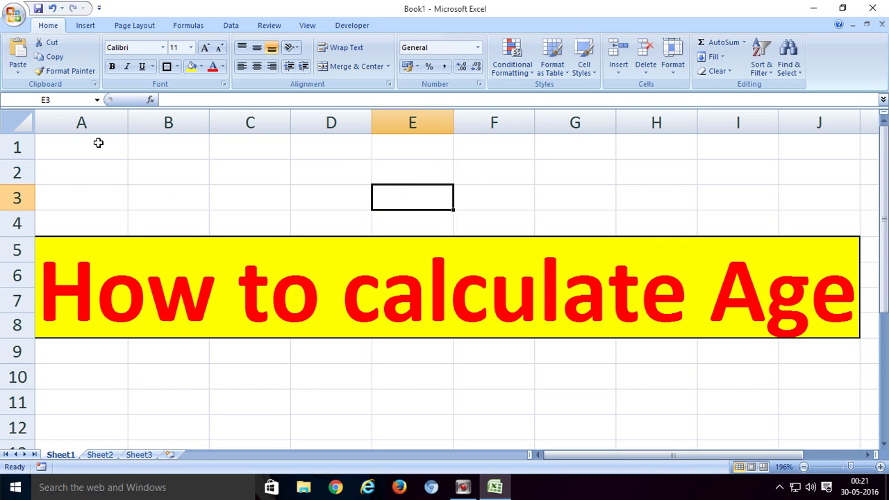
pyautogui.click(228, 214)
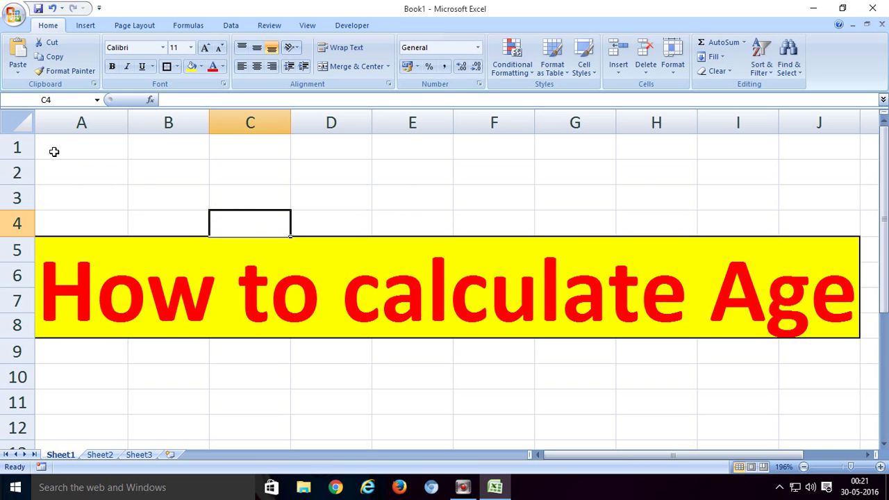
pyautogui.click(73, 149)
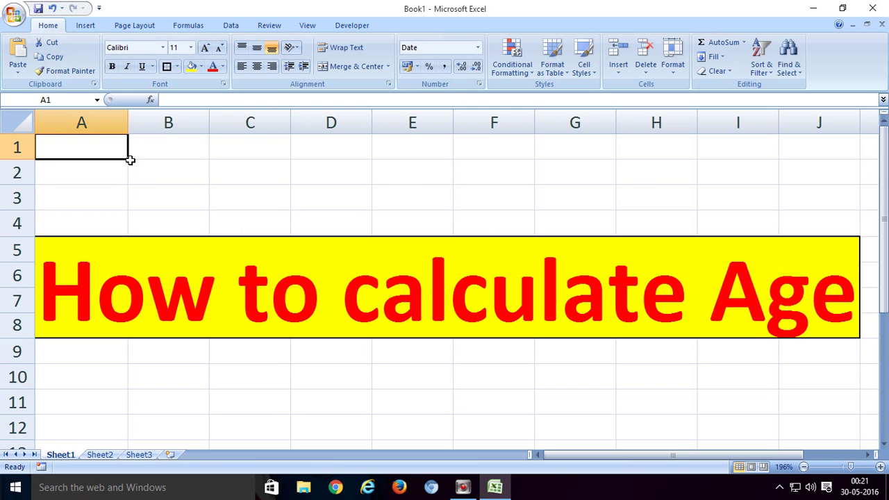
pyautogui.click(107, 180)
# - Enter the label "Date of Birth:" in cell A1 and fit column A's width to the text
pyautogui.click(110, 148)
pyautogui.write('D')
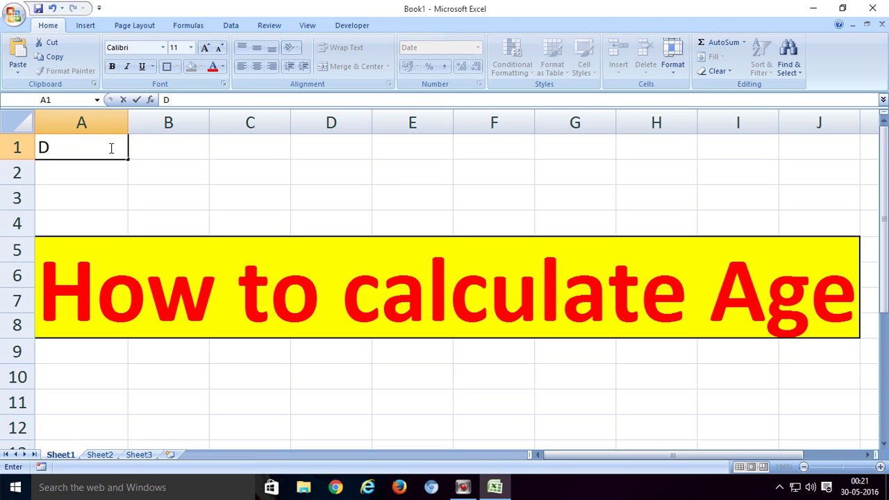
pyautogui.write('ate of Birth')
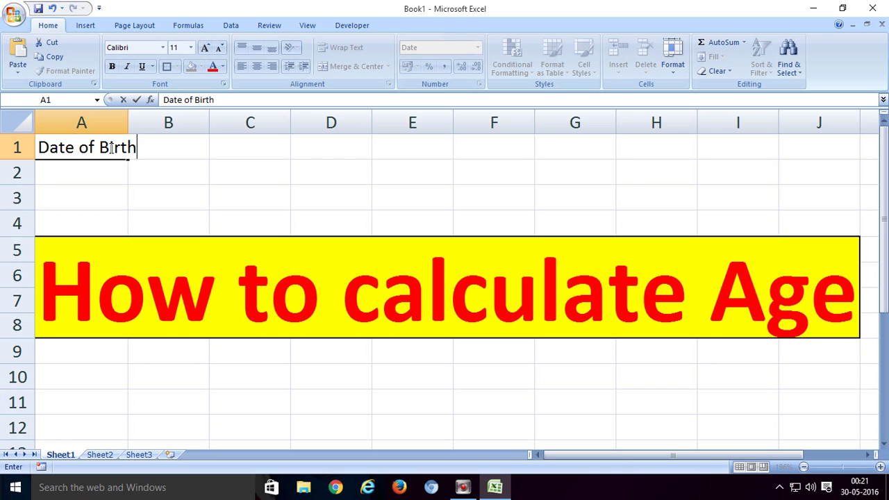
pyautogui.write(':')
pyautogui.press('Return')
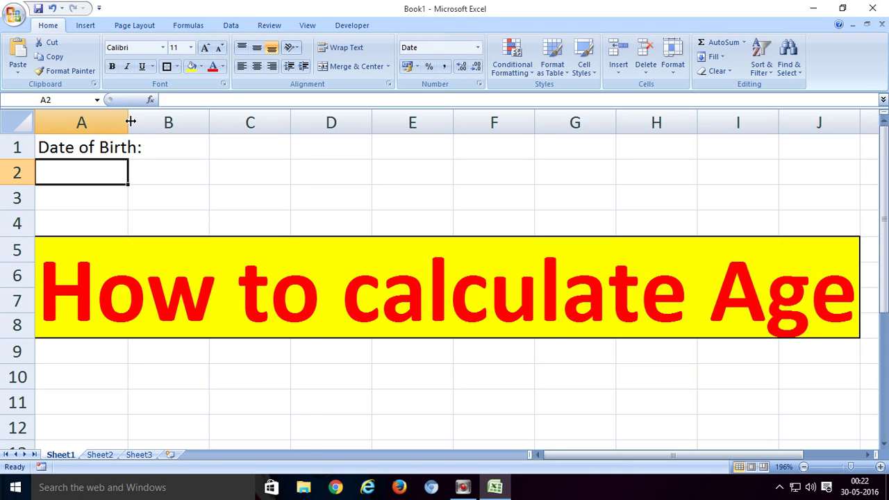
pyautogui.doubleClick(130, 122)
# - Enter the label "Today" in cell A2 and the label "Age:" in cell A3
pyautogui.click(97, 202)
pyautogui.click(109, 173)
pyautogui.click(182, 98)
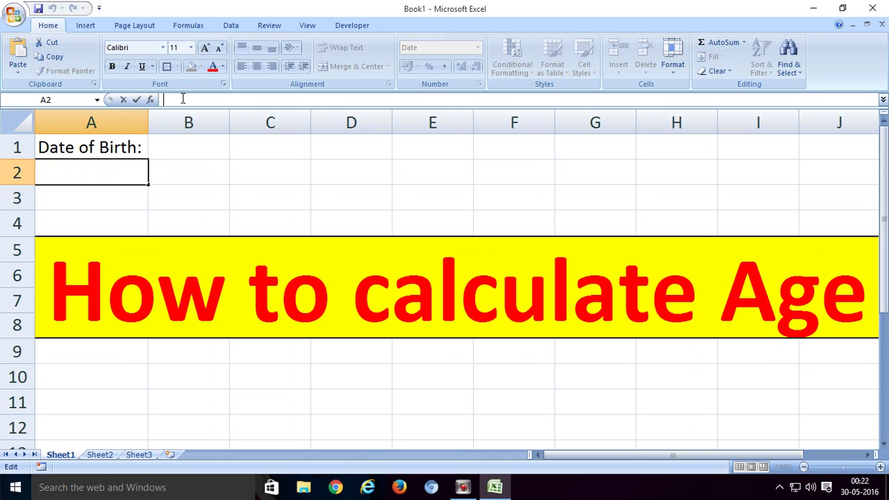
pyautogui.write('Today')
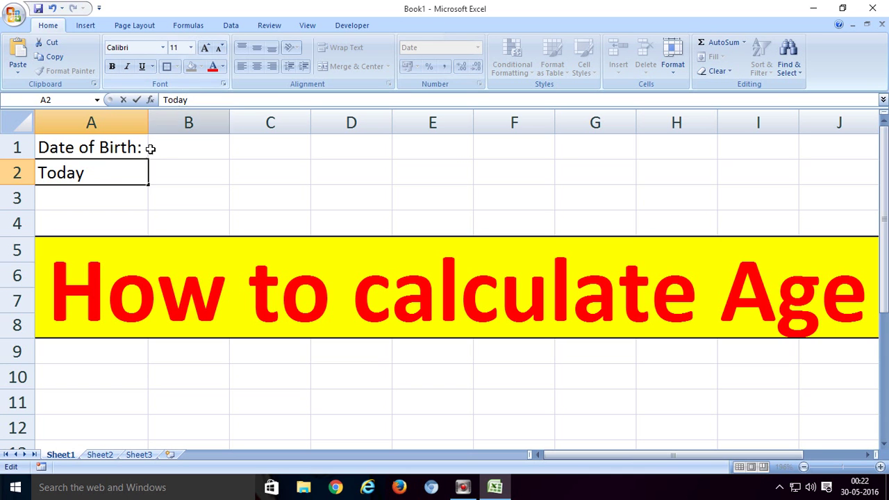
pyautogui.click(90, 204)
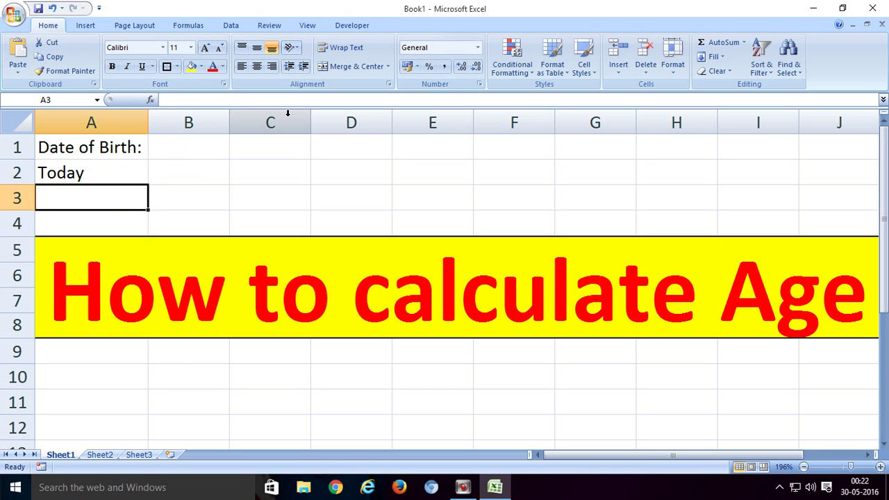
pyautogui.write('O')
pyautogui.press('BackSpace')
pyautogui.write('Age')
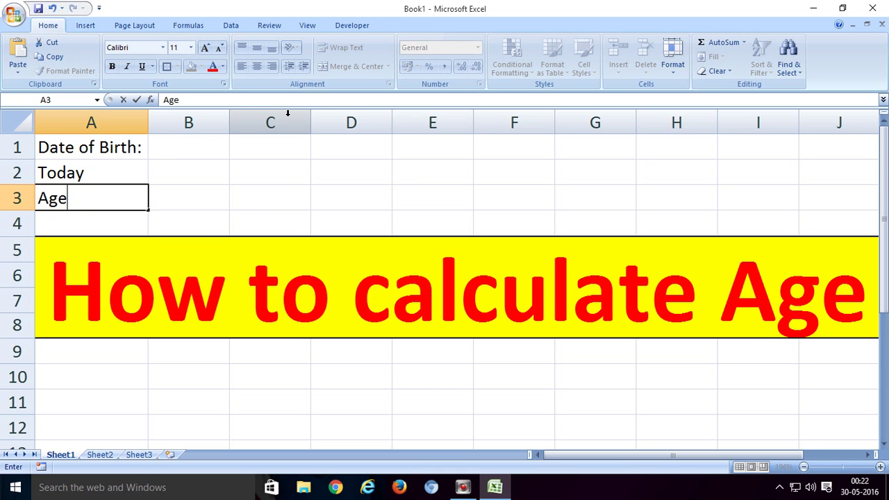
pyautogui.write(':')
# - Append a colon to the label in cell A2 so that it reads "Today:"
pyautogui.click(101, 173)
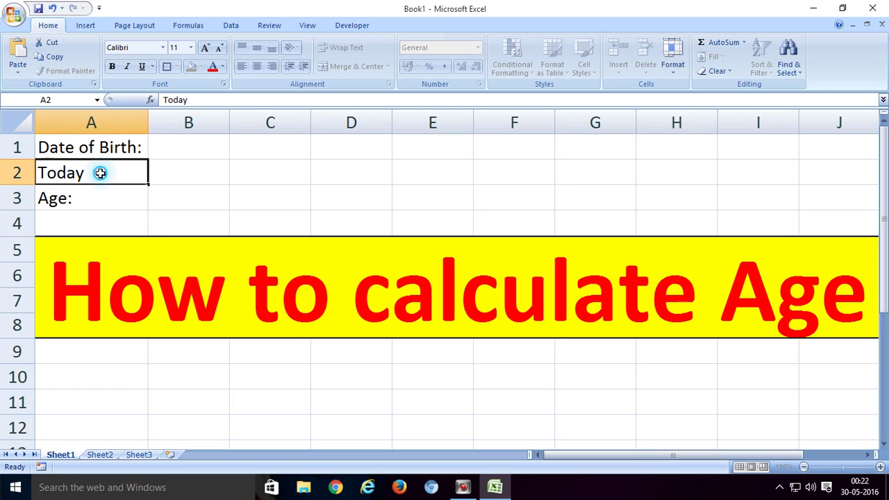
pyautogui.click(200, 99)
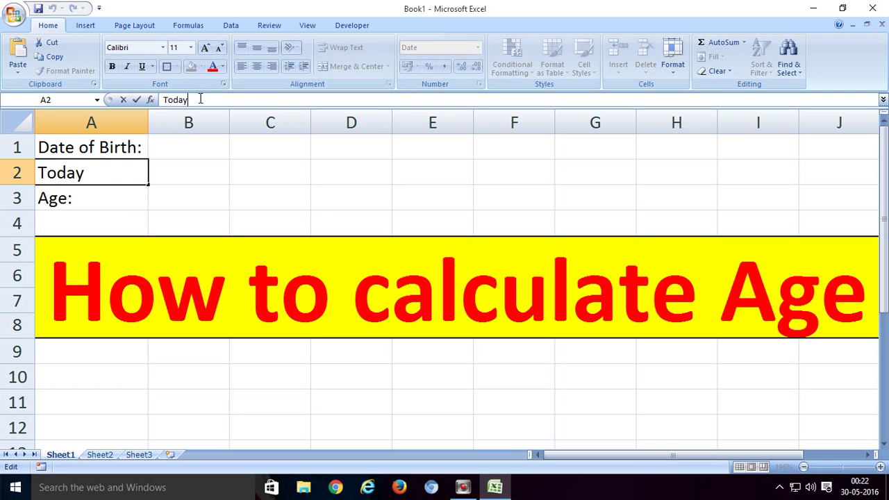
pyautogui.write(':')
pyautogui.press('Return')
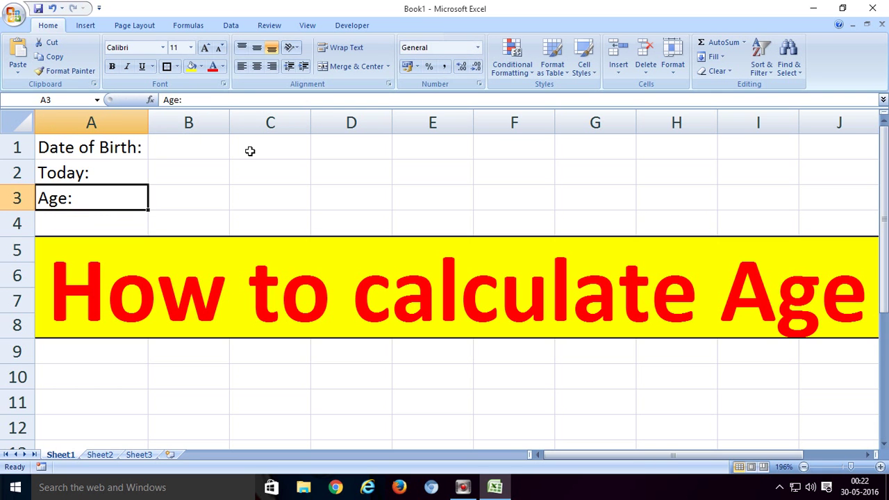
pyautogui.click(250, 150)
pyautogui.click(220, 193)
pyautogui.click(192, 148)
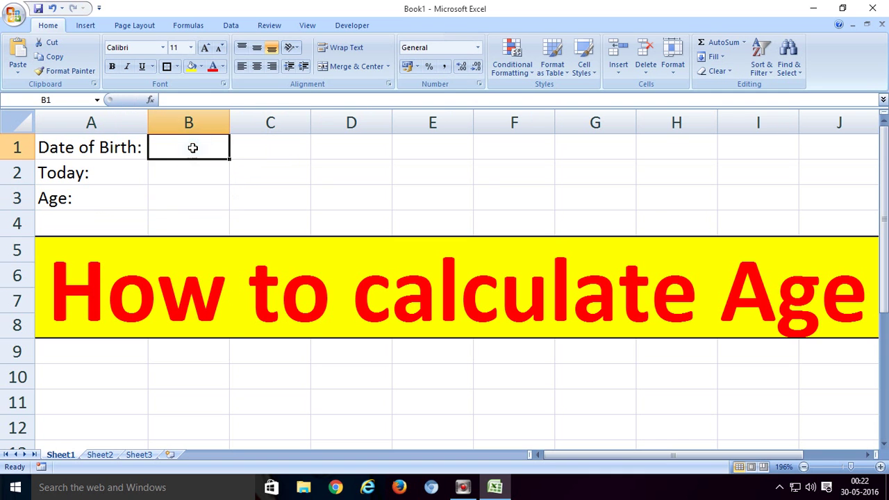
pyautogui.moveTo(230, 114); pyautogui.dragTo(232, 113)
pyautogui.click(195, 172)
pyautogui.click(193, 147)
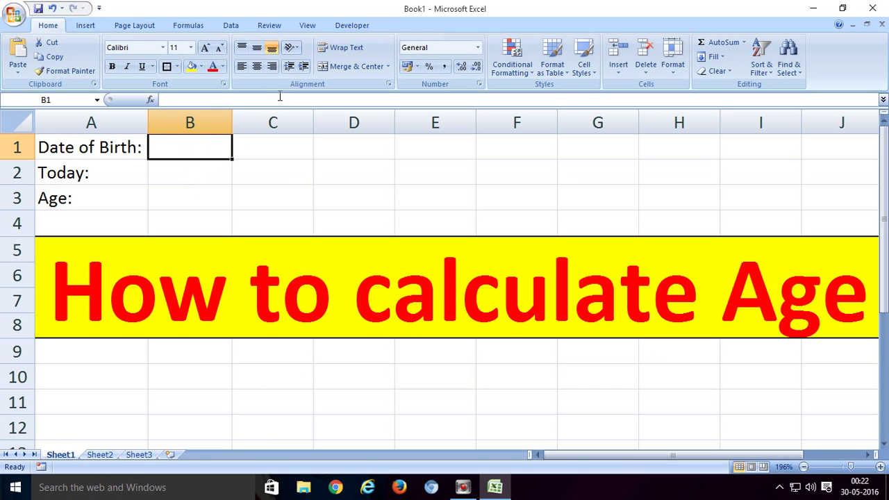
pyautogui.click(187, 175)
# - Enter the date of birth in cell B1 in day-month-year form and fit column B's width to it
pyautogui.click(181, 148)
pyautogui.click(180, 100)
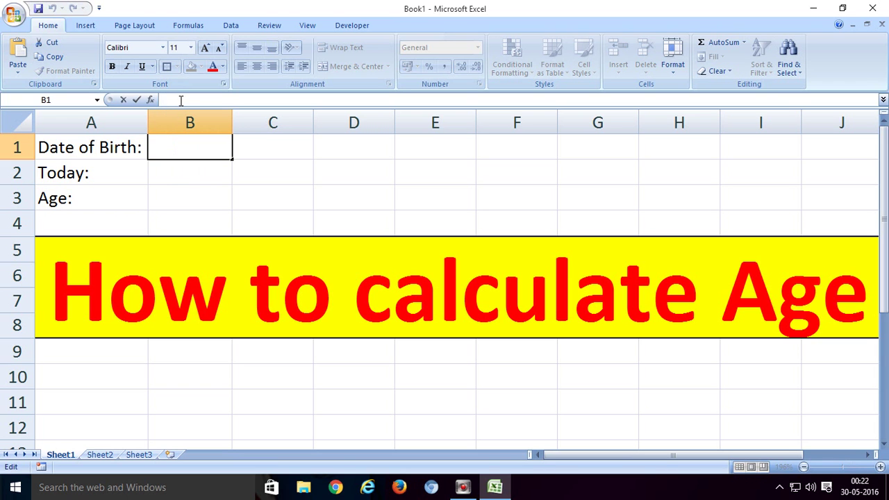
pyautogui.write('30-08')
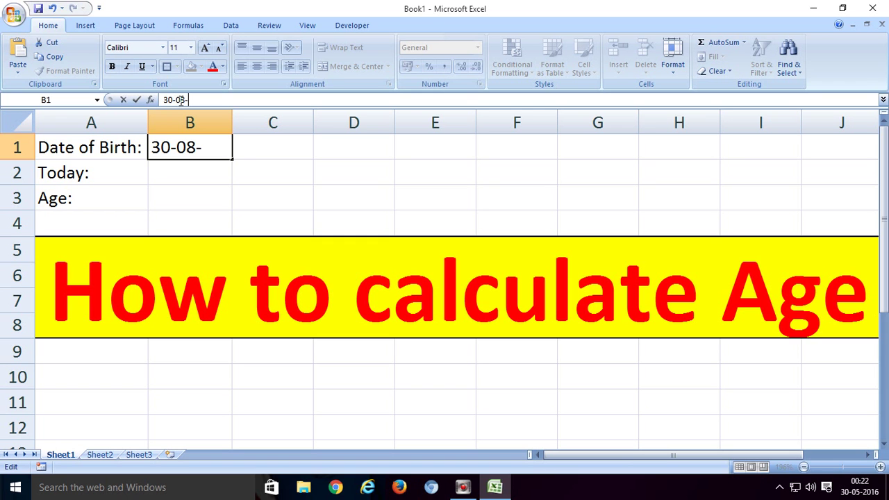
pyautogui.write('-1988')
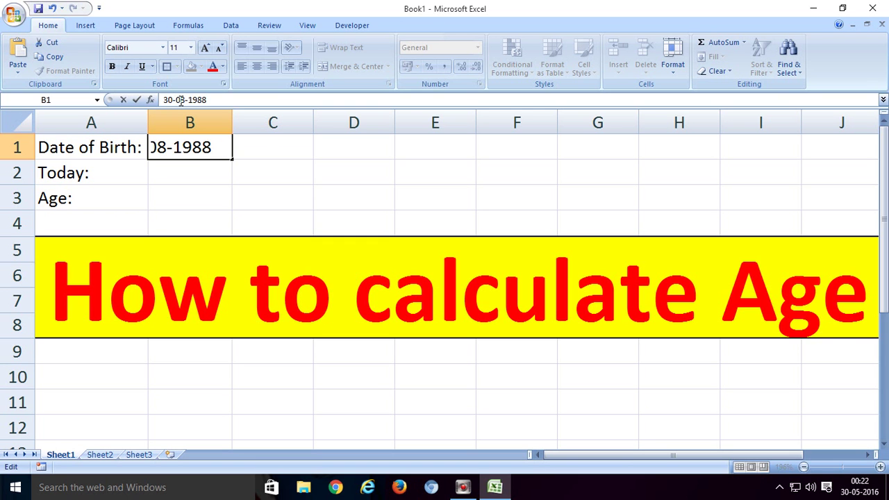
pyautogui.press('Return')
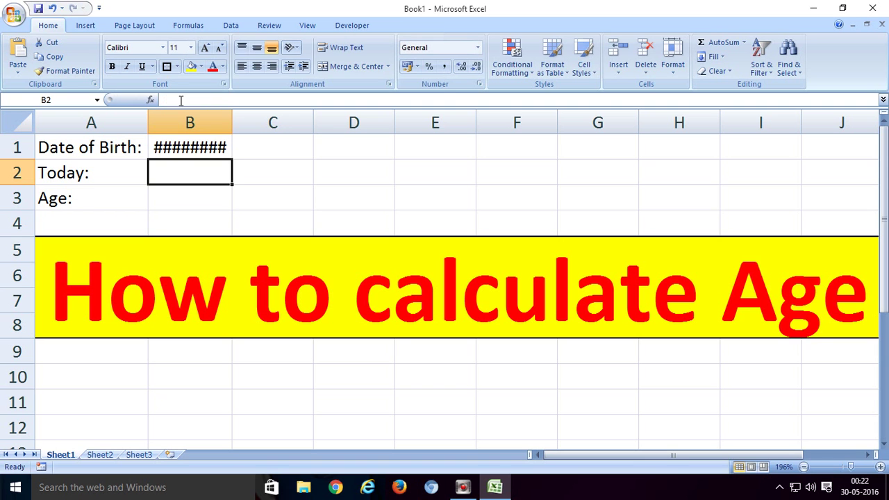
pyautogui.doubleClick(232, 114)
pyautogui.click(301, 178)
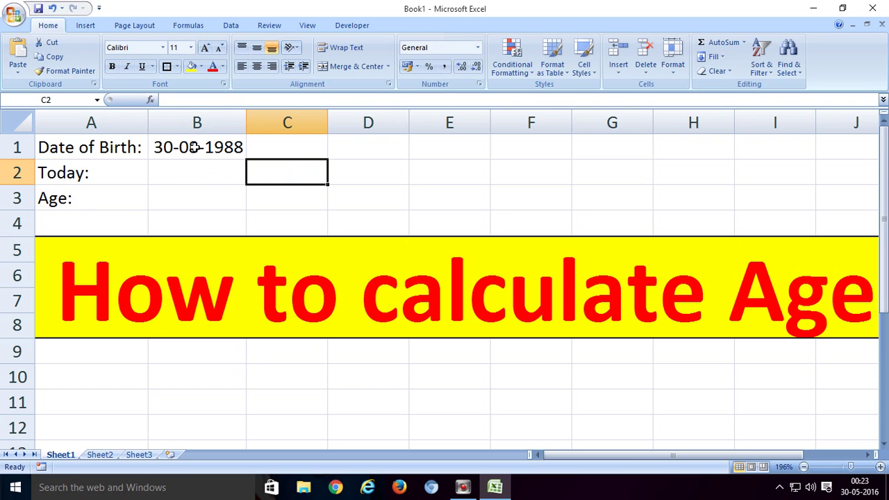
# - Enter the current date 30-05-2016 in cell B2, beside the "Today:" label
pyautogui.click(189, 168)
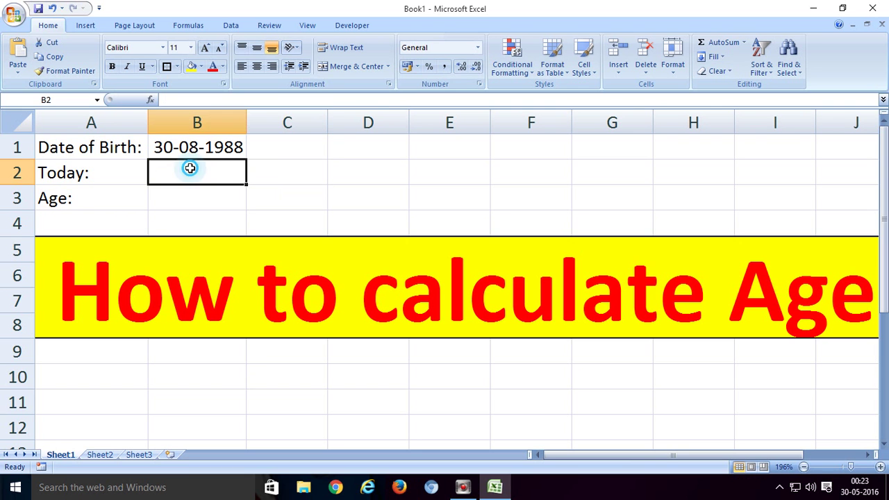
pyautogui.click(170, 100)
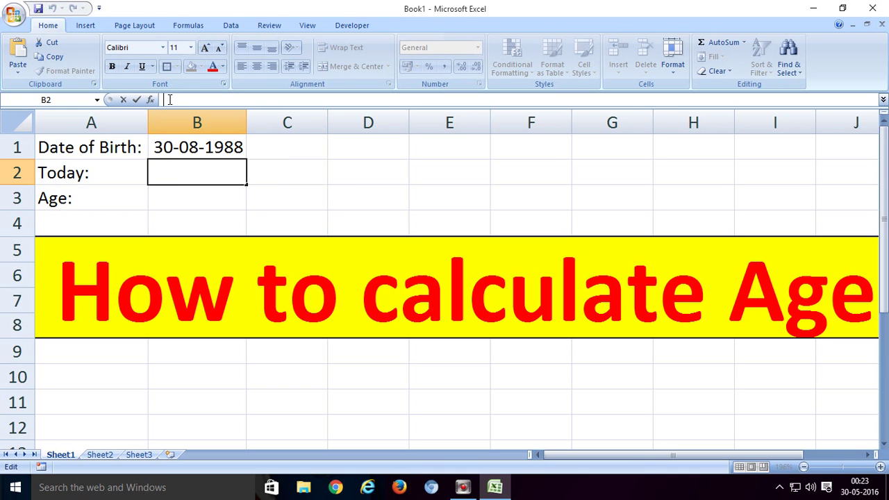
pyautogui.write('30-05')
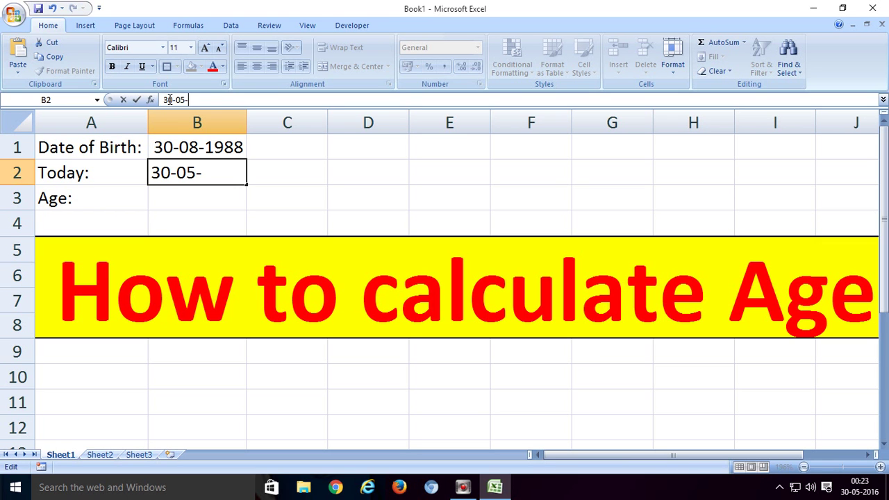
pyautogui.write('-2016')
pyautogui.click(290, 188)
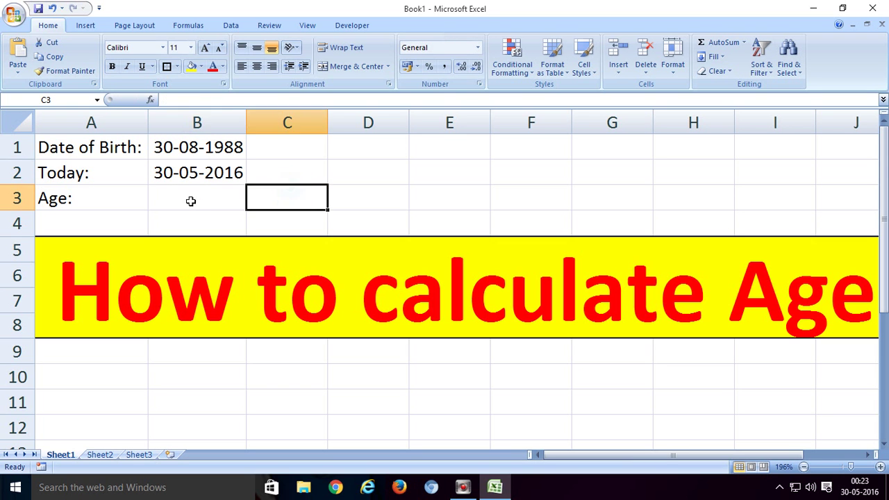
pyautogui.click(190, 199)
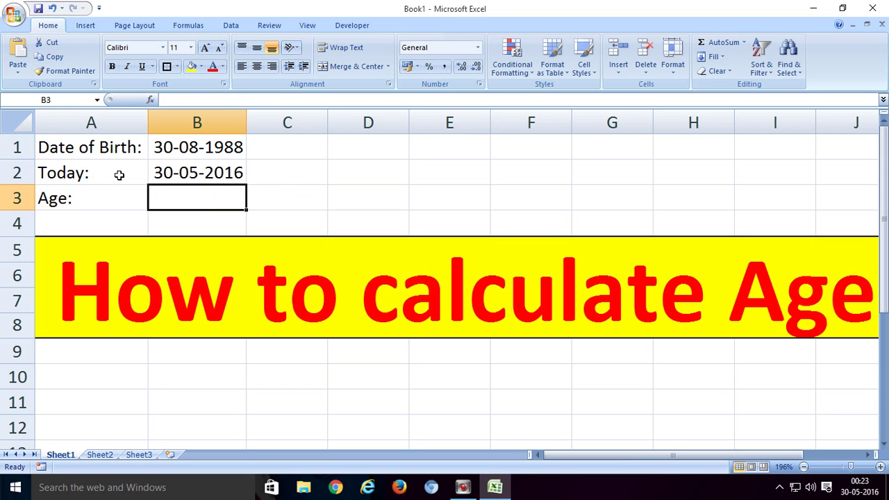
pyautogui.click(185, 148)
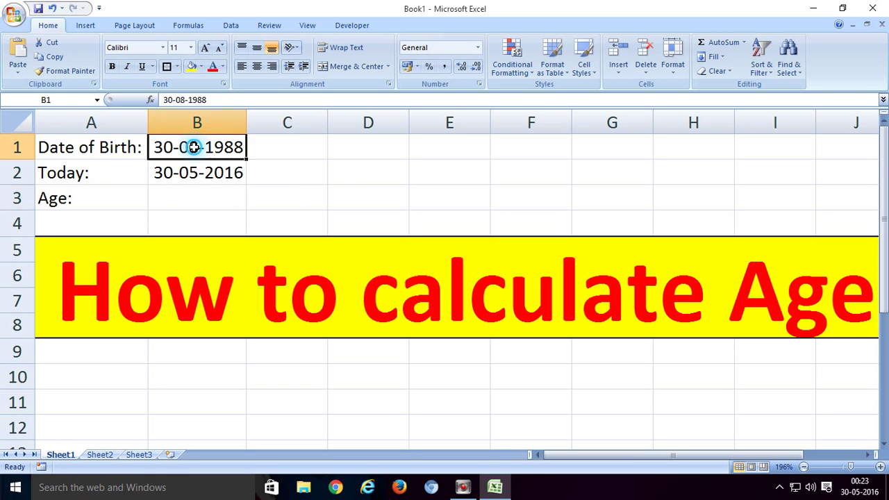
pyautogui.click(169, 174)
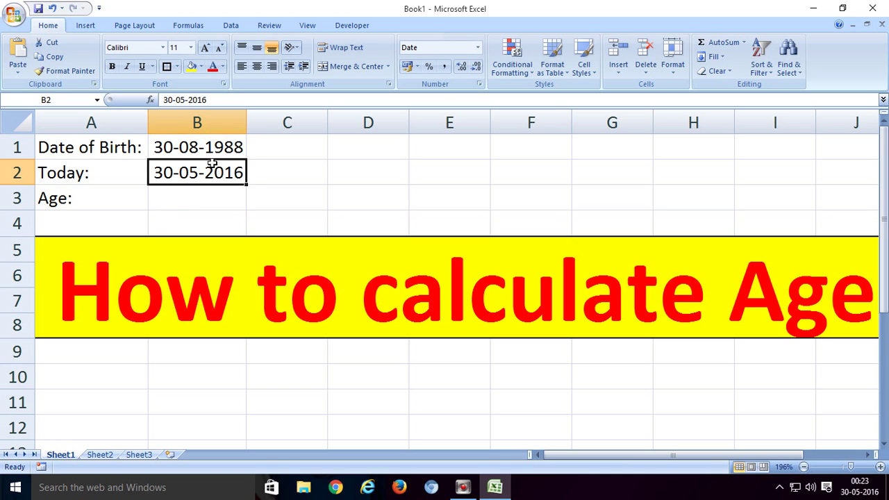
# - Begin the formula =datedif() in cell B3, leaving the parentheses empty and ready for arguments
pyautogui.click(179, 201)
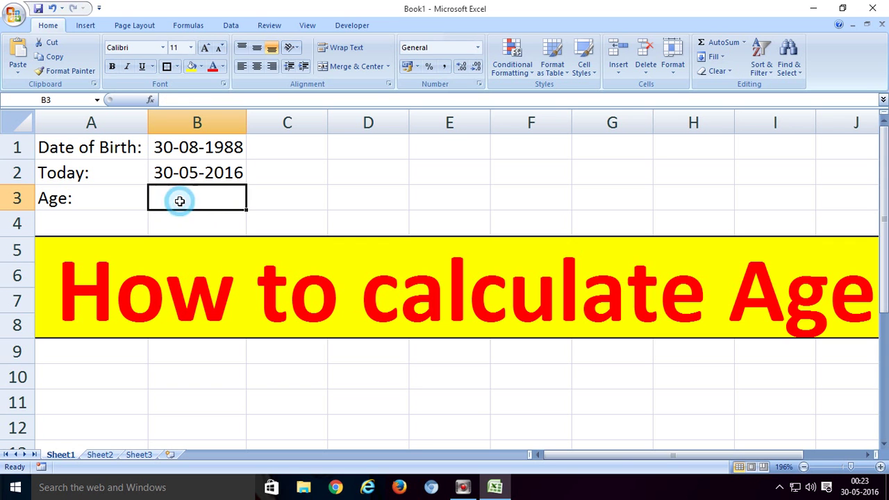
pyautogui.click(179, 98)
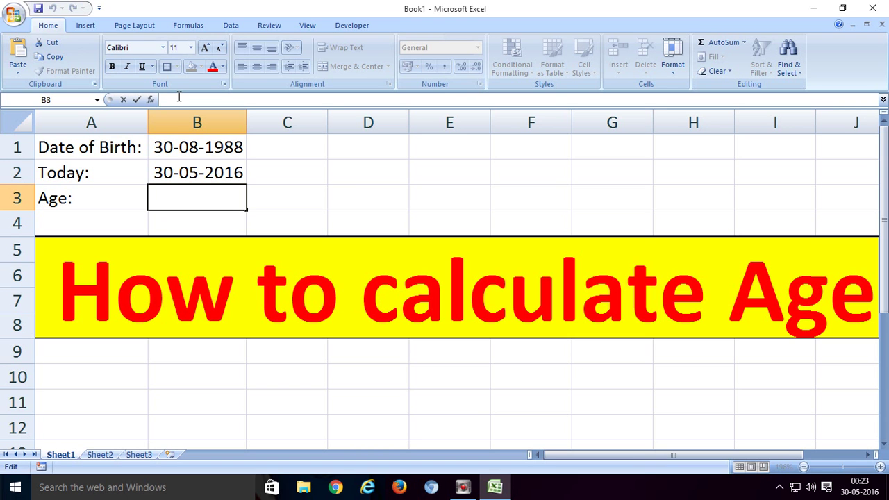
pyautogui.write('=dated')
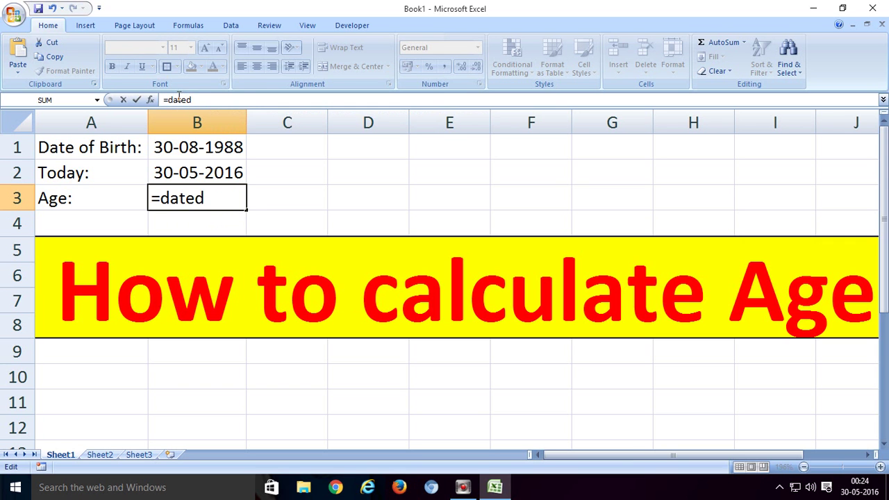
pyautogui.write('if')
pyautogui.click(219, 98)
pyautogui.write('(')
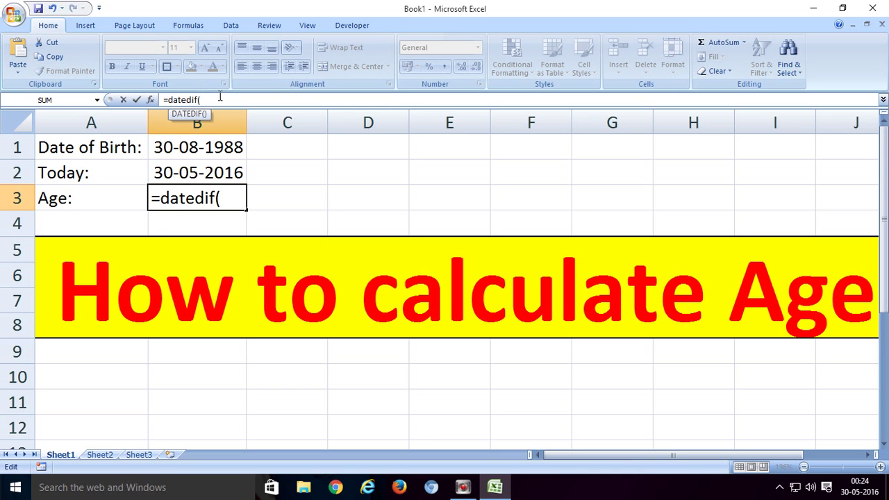
pyautogui.write(')')
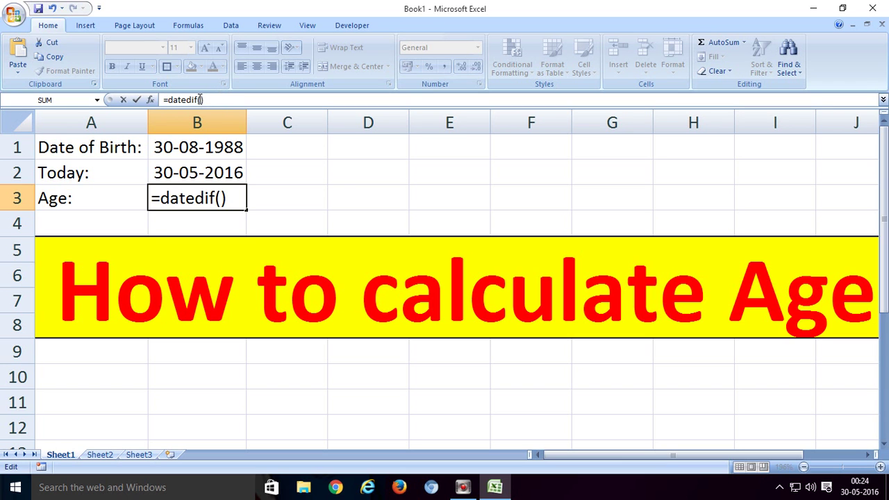
pyautogui.click(200, 99)
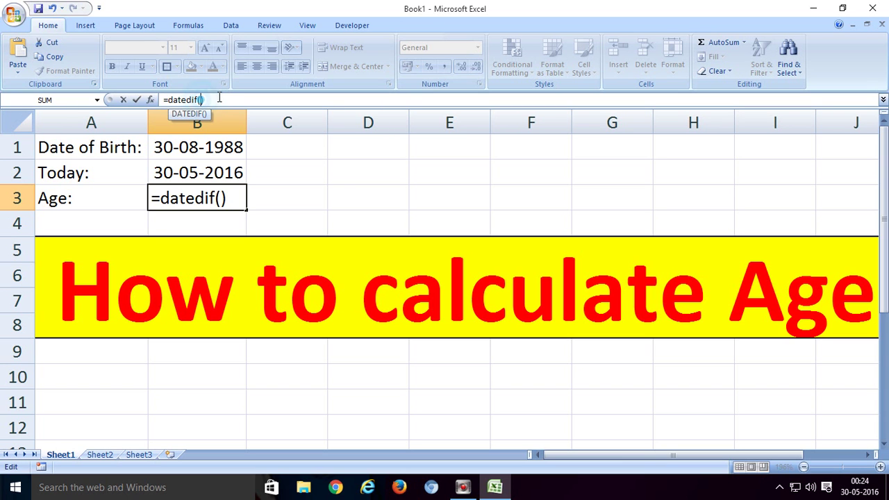
# - Supply cells B1 and B2 as the first two arguments of the DATEDIF function in B3, each followed by a comma
pyautogui.click(198, 148)
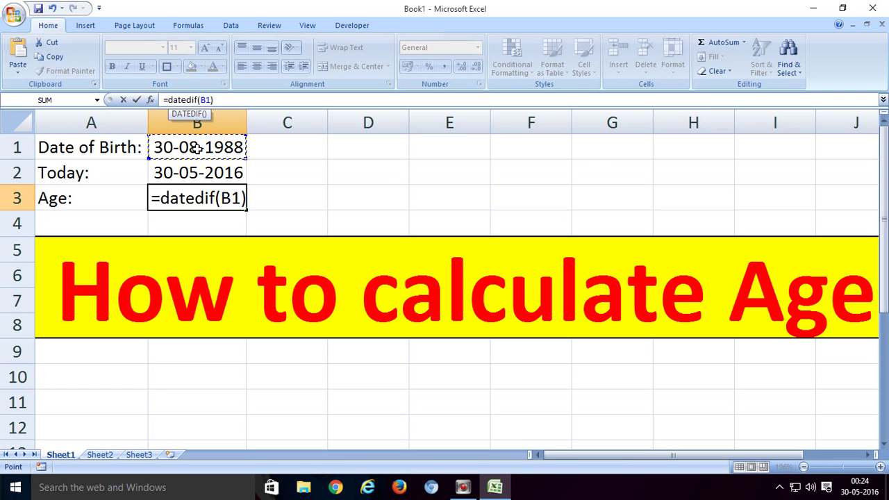
pyautogui.write(',')
pyautogui.click(208, 173)
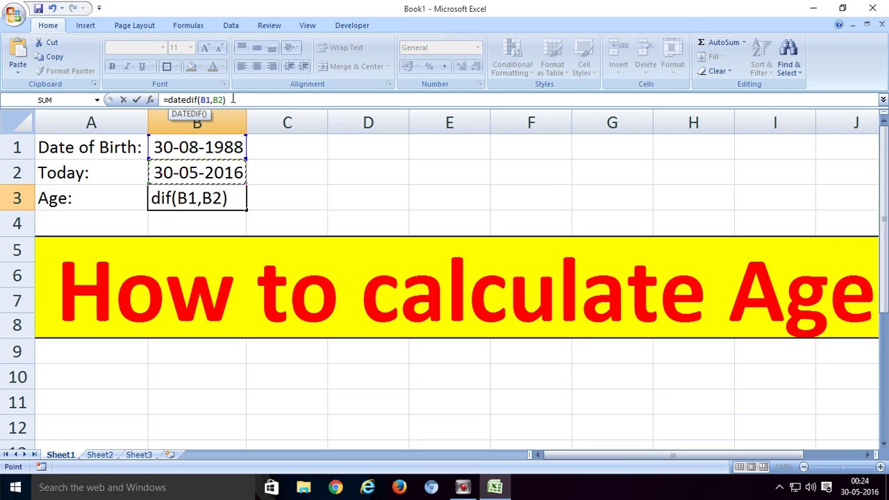
pyautogui.write(',')
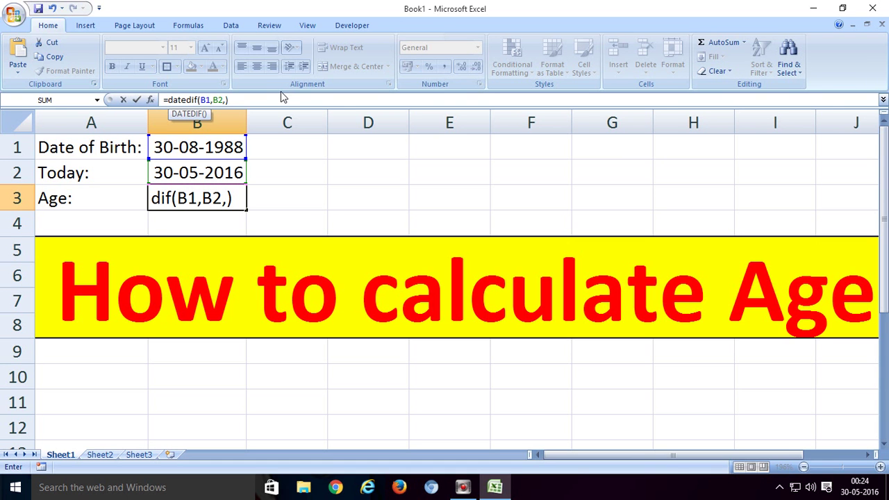
# - Enter "y" in double quotes as the third argument of the DATEDIF function in B3
pyautogui.write("'")
pyautogui.press('BackSpace')
pyautogui.write('""')
pyautogui.doubleClick(230, 100)
pyautogui.press('Left')
pyautogui.write('y')
# - Append &"years" after the closing parenthesis of the B3 formula
pyautogui.click(248, 99)
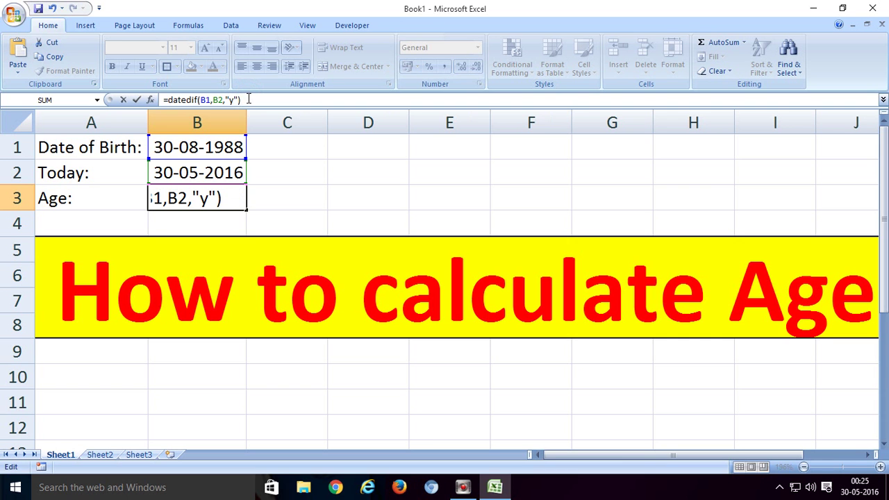
pyautogui.write('&""')
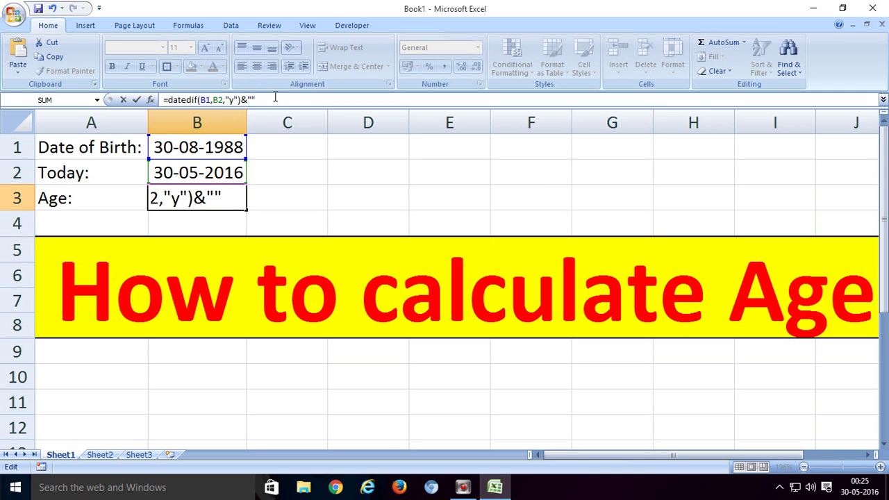
pyautogui.write('years"')
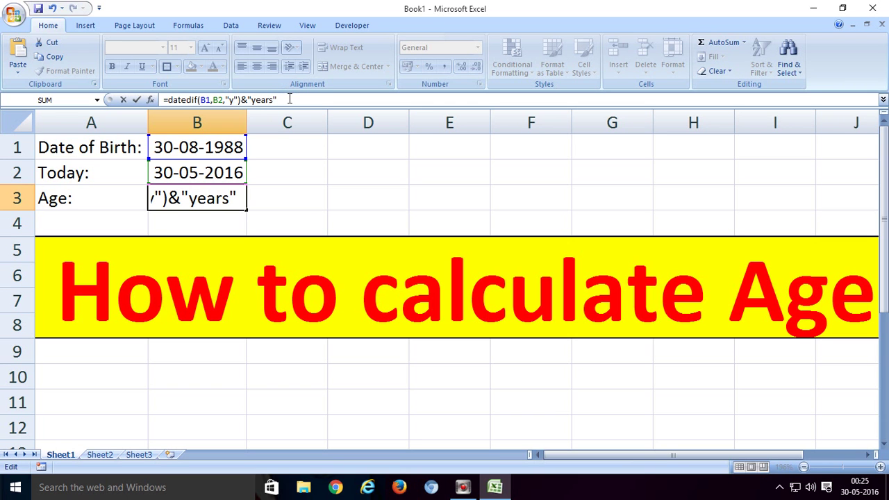
# - Copy the datedif(B1,B2,"y")&"years" term and append it two more times to the B3 formula, joining the terms with &
pyautogui.write('&')
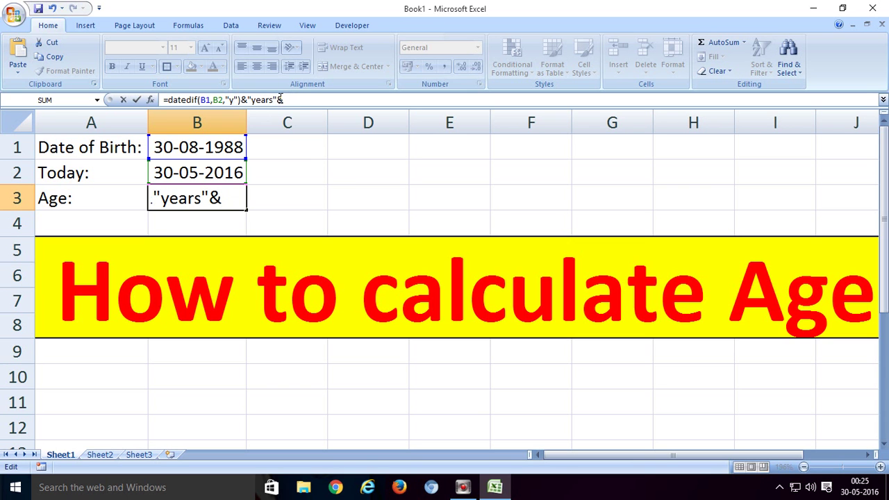
pyautogui.moveTo(278, 99); pyautogui.dragTo(169, 101)
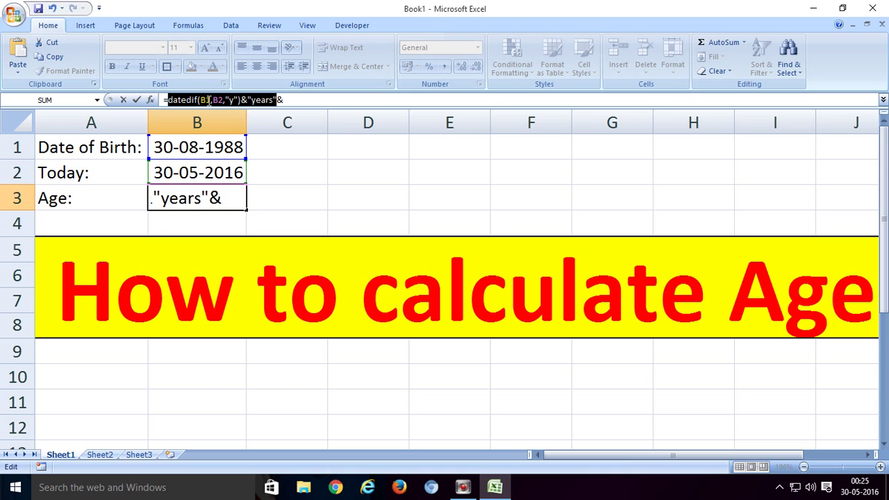
pyautogui.rightClick(207, 100)
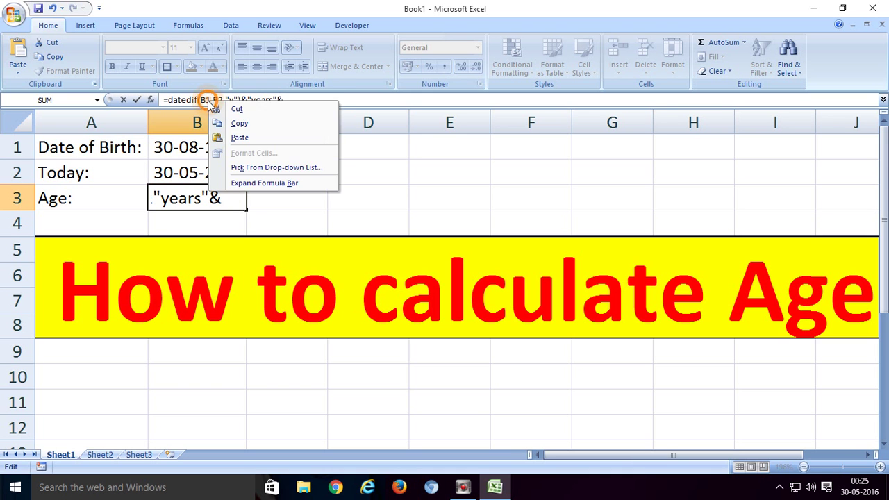
pyautogui.click(244, 122)
pyautogui.click(295, 100)
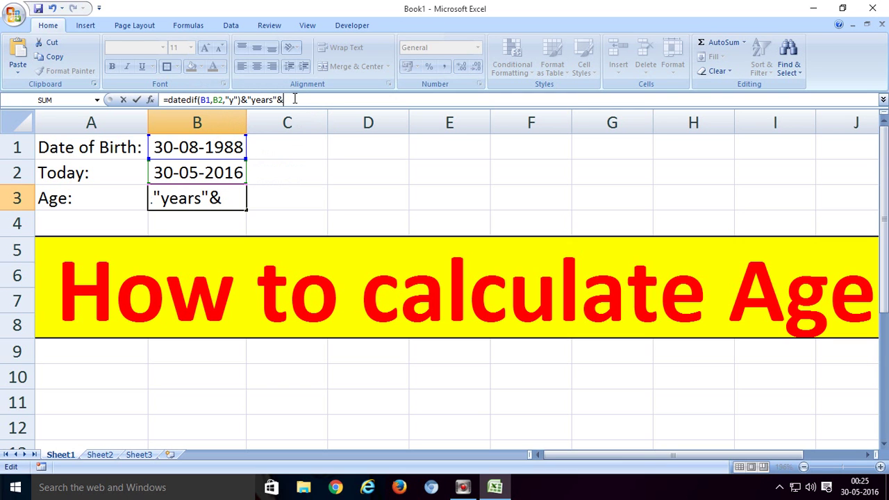
pyautogui.hotkey('ctrl', 'v')
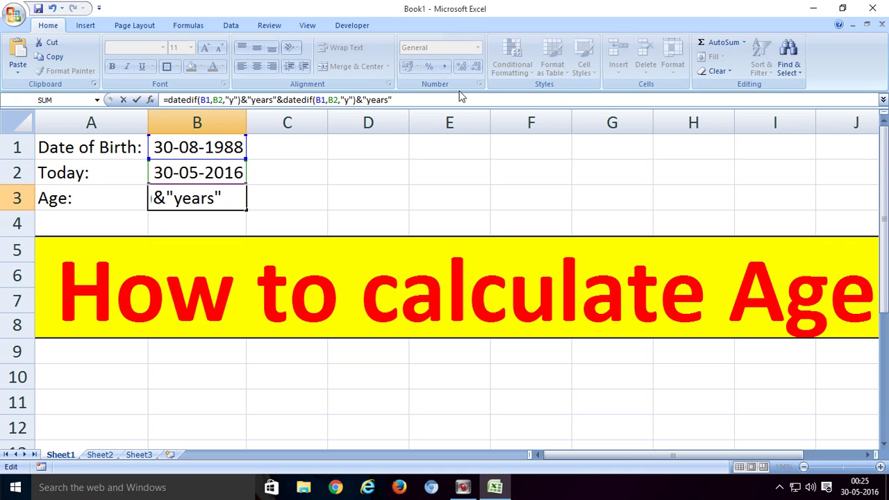
pyautogui.write('&')
pyautogui.hotkey('ctrl', 'v')
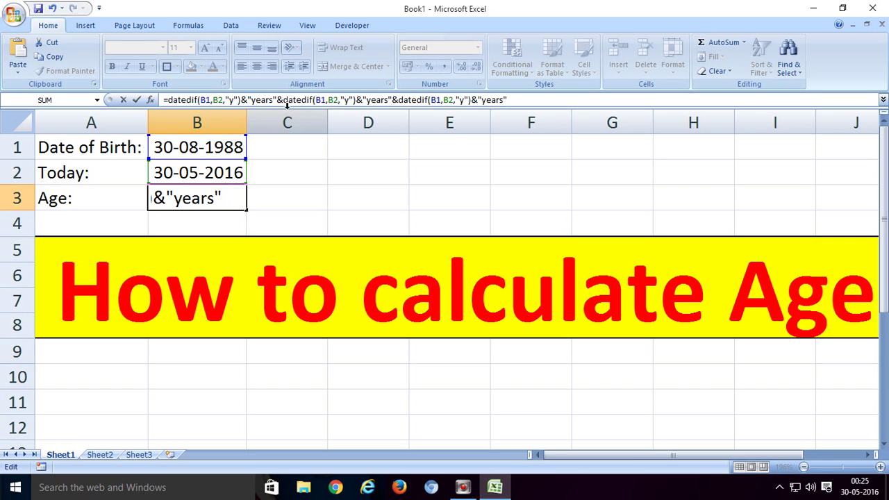
# - Change the second DATEDIF term's unit to "ym" and its text label to "months"
pyautogui.click(348, 100)
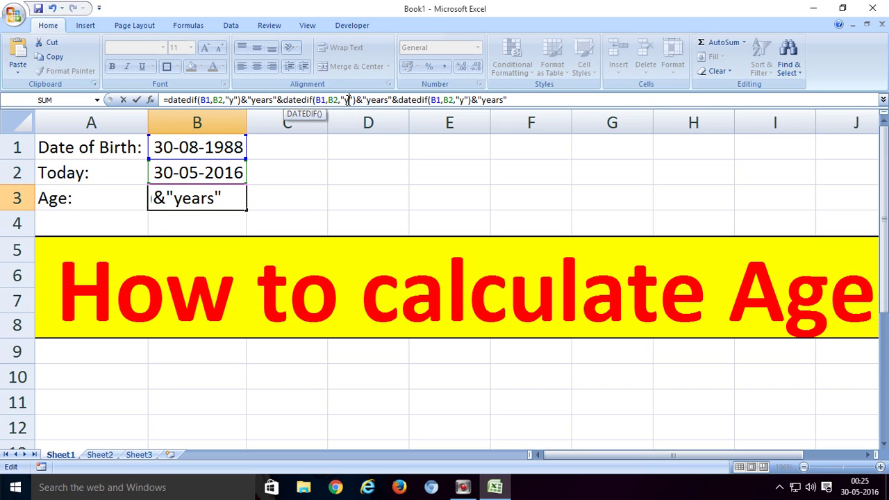
pyautogui.press('BackSpace')
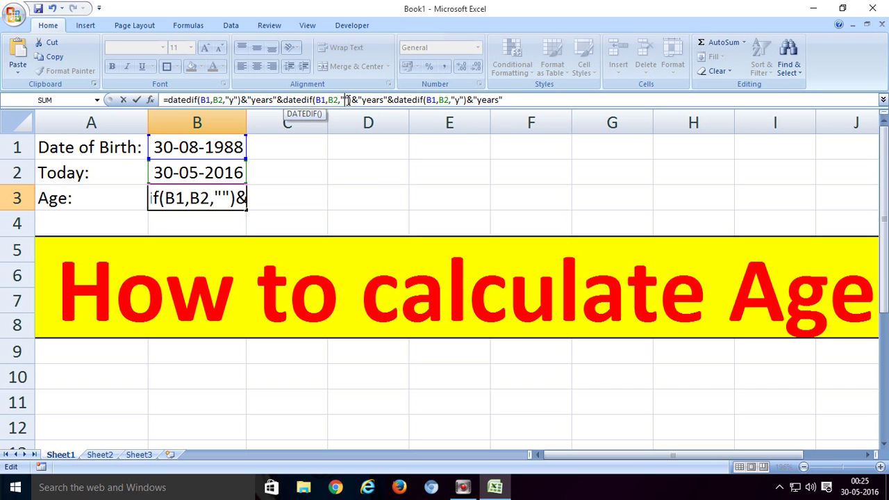
pyautogui.write('y')
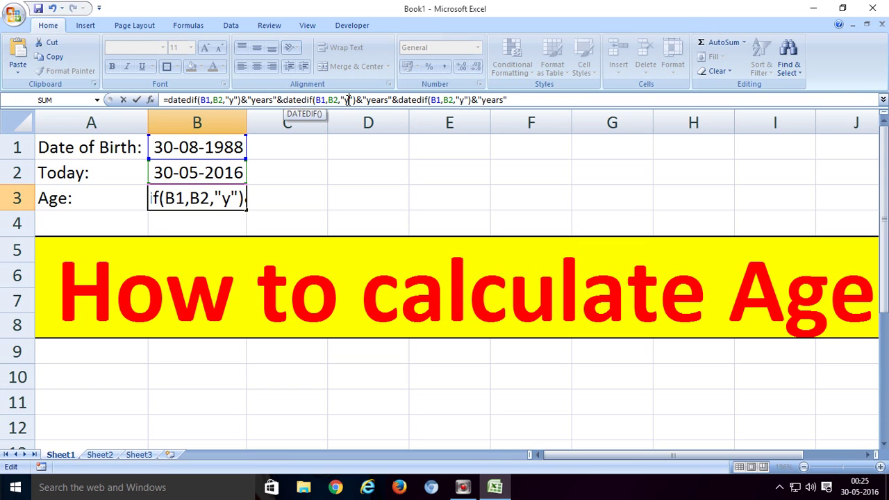
pyautogui.write('m')
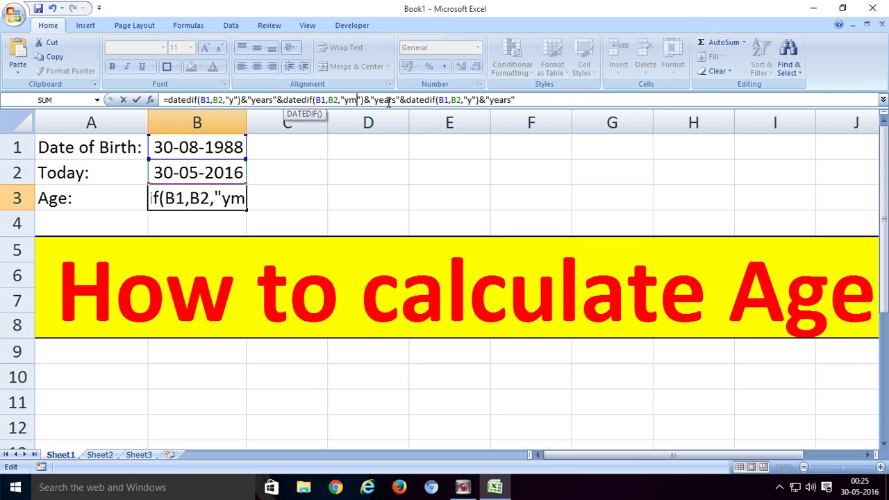
pyautogui.moveTo(374, 100); pyautogui.dragTo(394, 99)
pyautogui.press('BackSpace')
pyautogui.write('months')
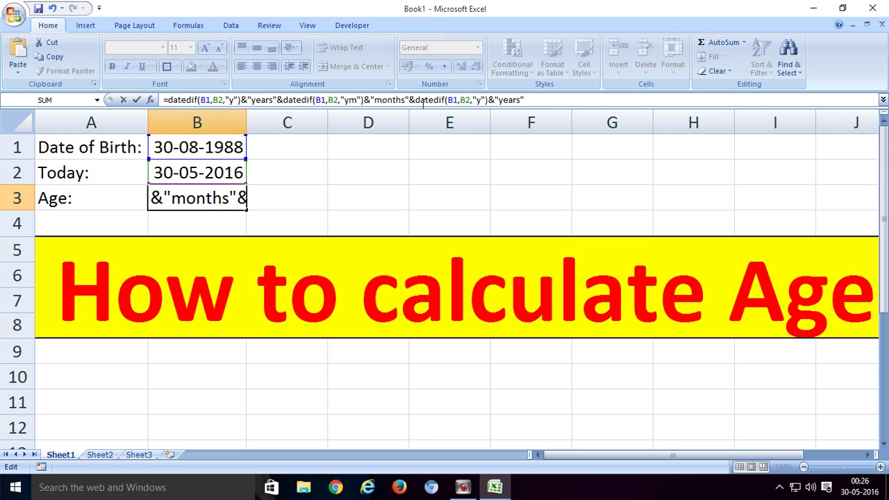
# - Change the third DATEDIF term's unit to "md" and its text label to "days"
pyautogui.doubleClick(478, 99)
pyautogui.press('BackSpace')
pyautogui.write('m')
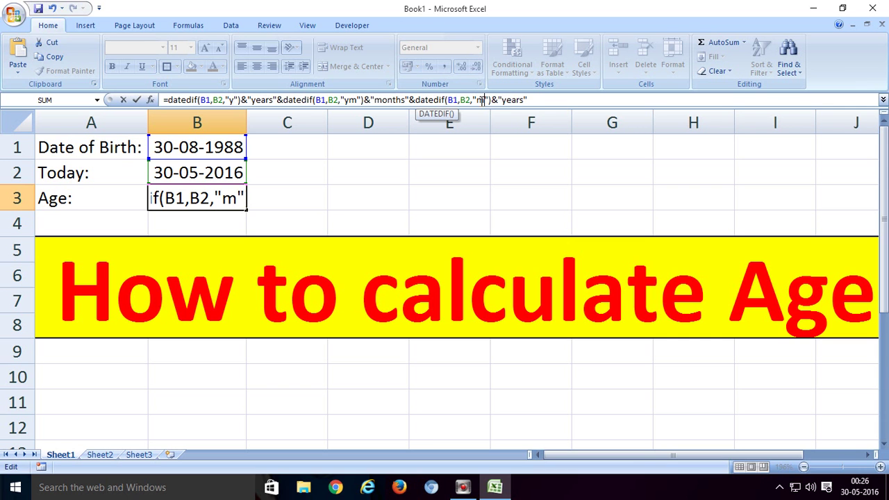
pyautogui.write('d')
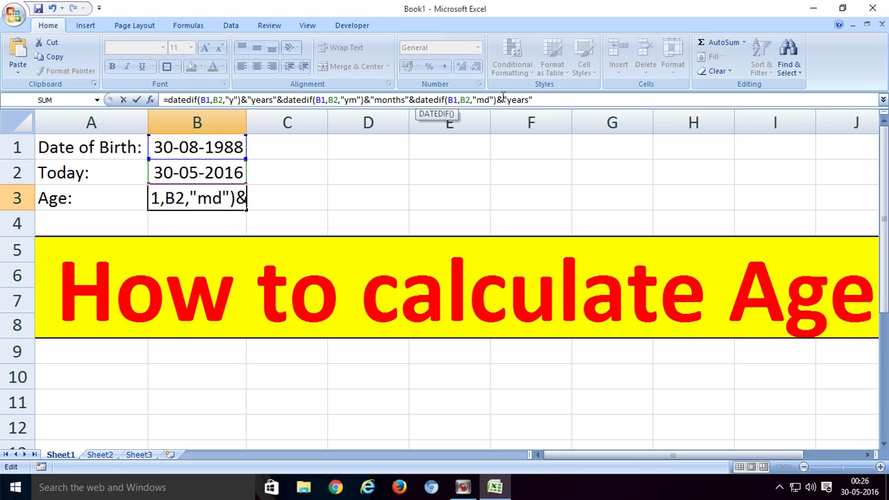
pyautogui.click(506, 100)
pyautogui.moveTo(508, 100); pyautogui.dragTo(528, 103)
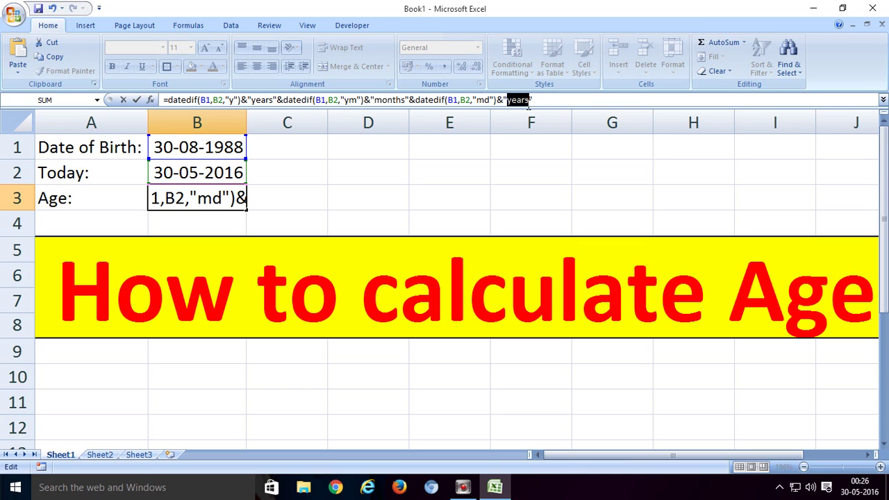
pyautogui.press('BackSpace')
pyautogui.write('days')
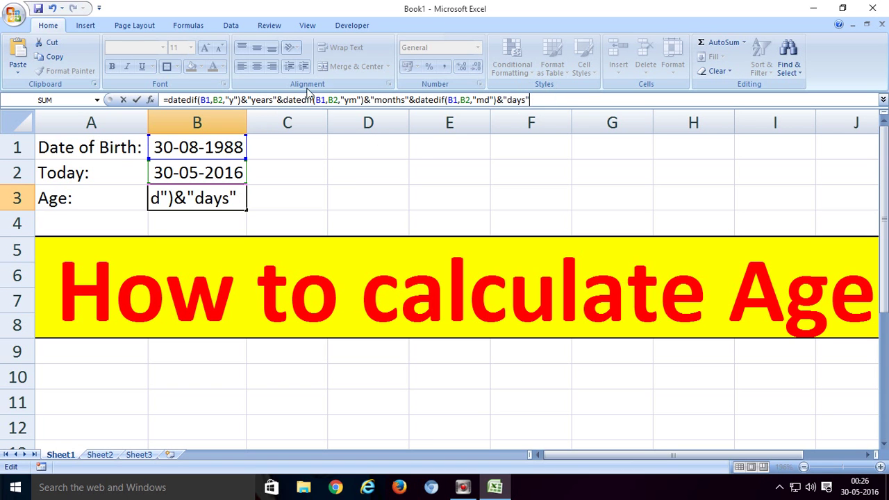
# - Add a hyphen inside the quotes after "years" and "months" in the B3 formula and commit it
pyautogui.click(274, 99)
pyautogui.write('-')
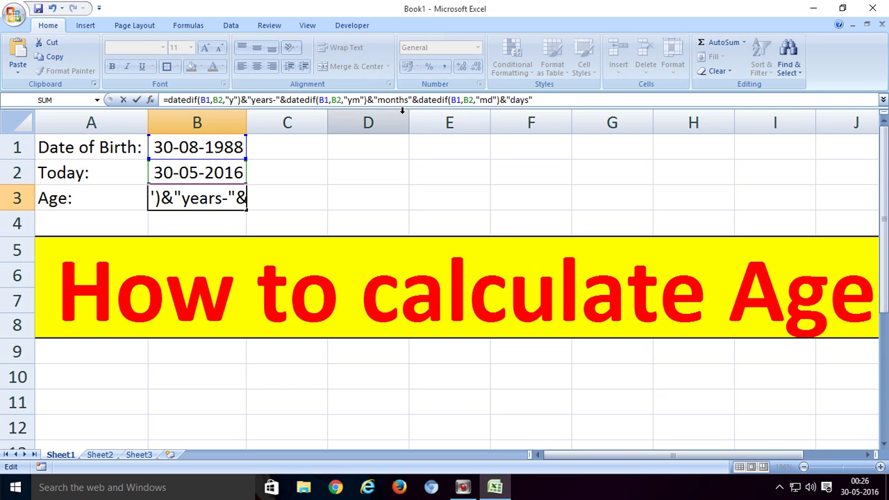
pyautogui.click(412, 99)
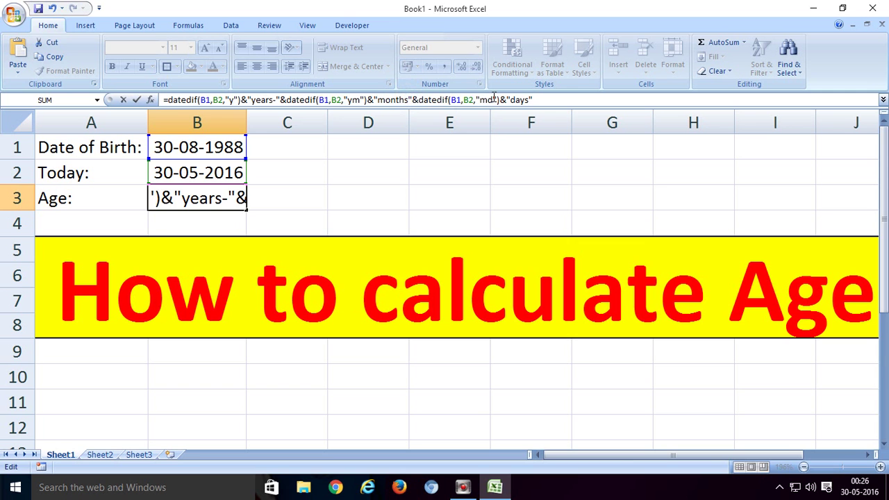
pyautogui.write('-')
pyautogui.click(548, 102)
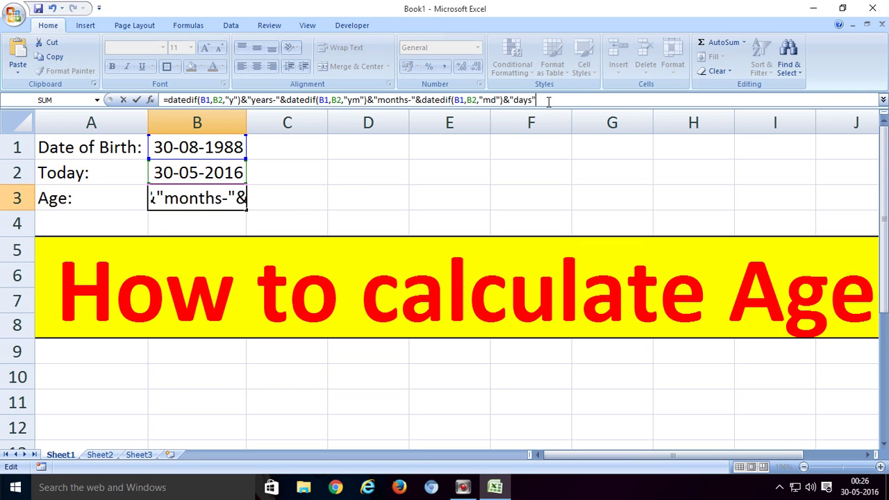
pyautogui.press('Return')
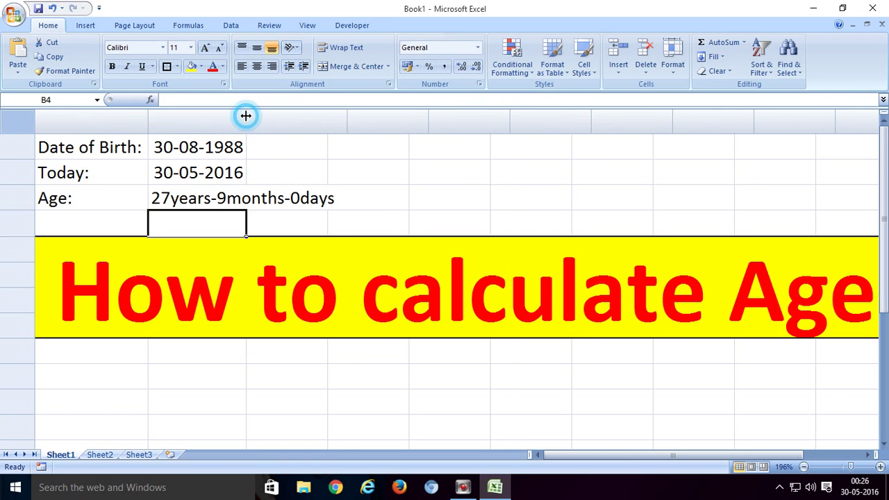
# - Fit column B's width to the age result in cell B3
pyautogui.doubleClick(247, 115)
pyautogui.click(431, 195)
pyautogui.click(255, 146)
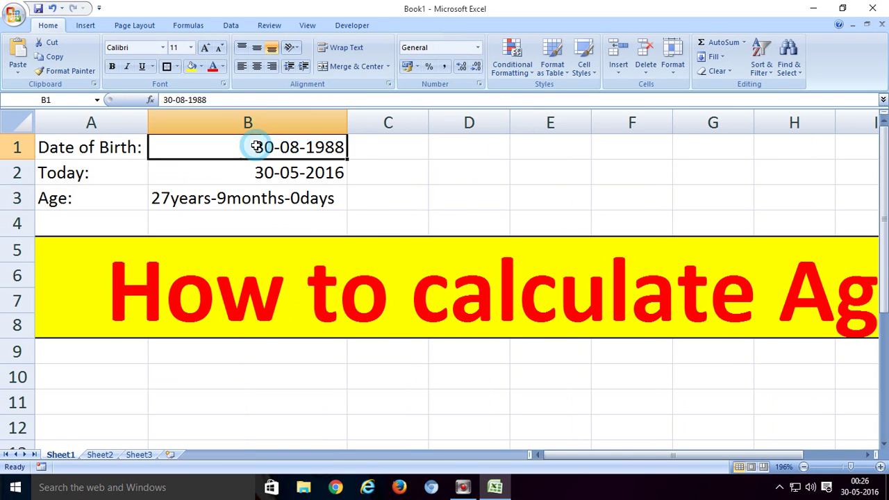
pyautogui.click(410, 191)
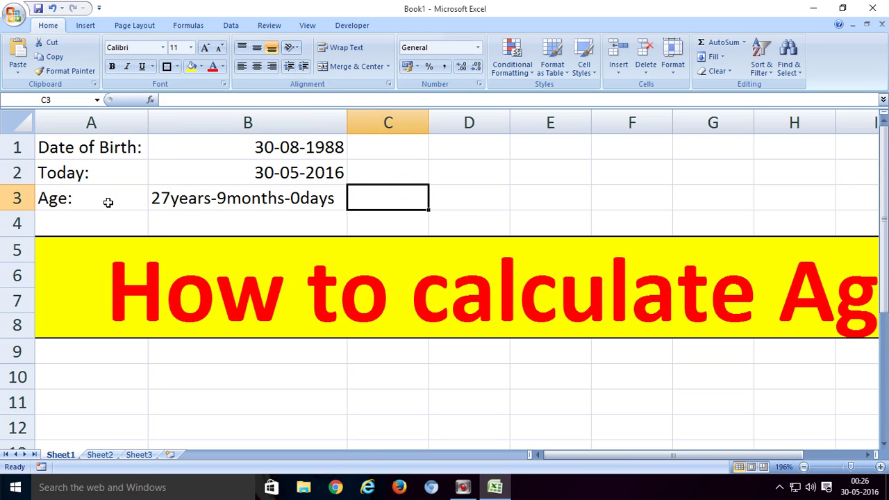
pyautogui.click(186, 204)
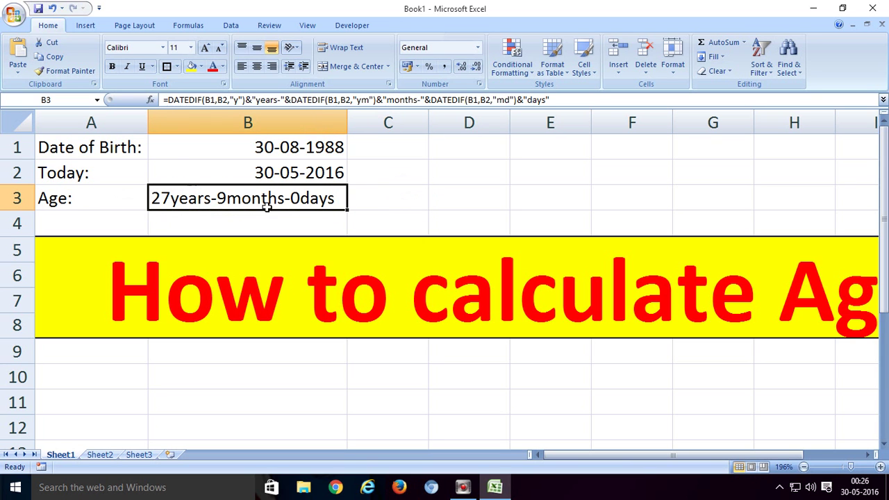
pyautogui.click(400, 198)
# - Center the contents of cells B1:B3 horizontally and middle-align them vertically
pyautogui.moveTo(262, 146); pyautogui.dragTo(268, 194)
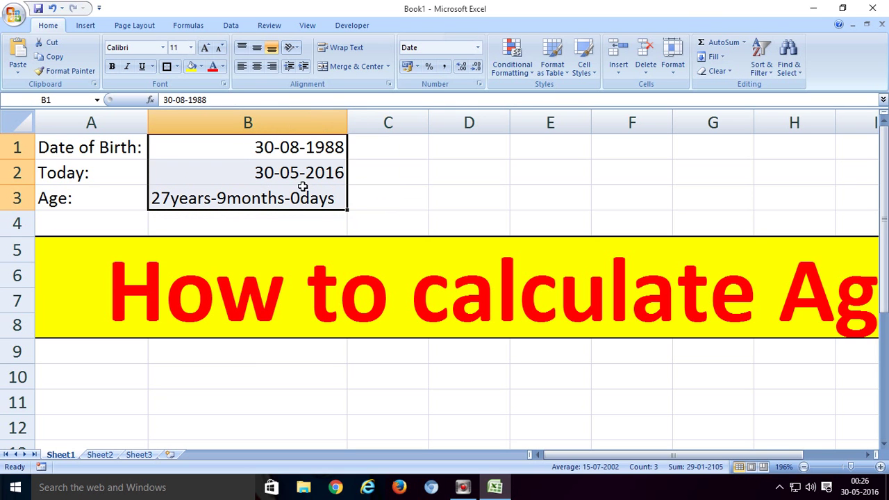
pyautogui.click(256, 49)
pyautogui.click(256, 66)
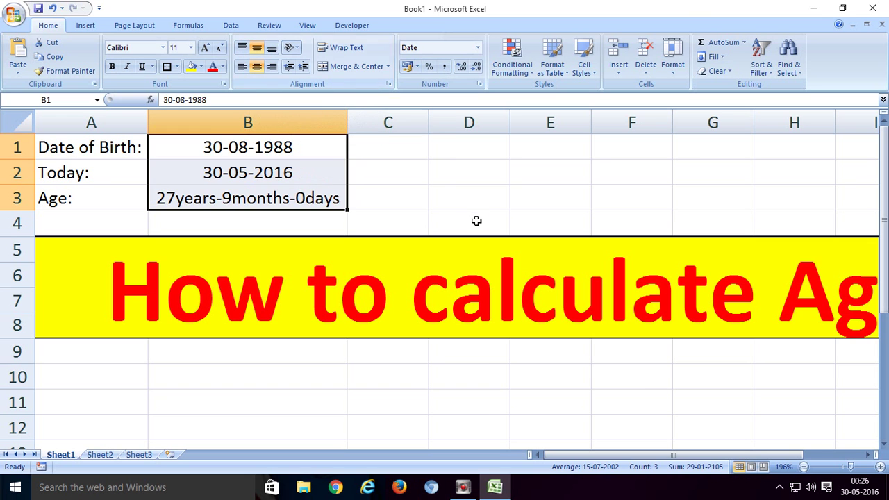
pyautogui.click(437, 175)
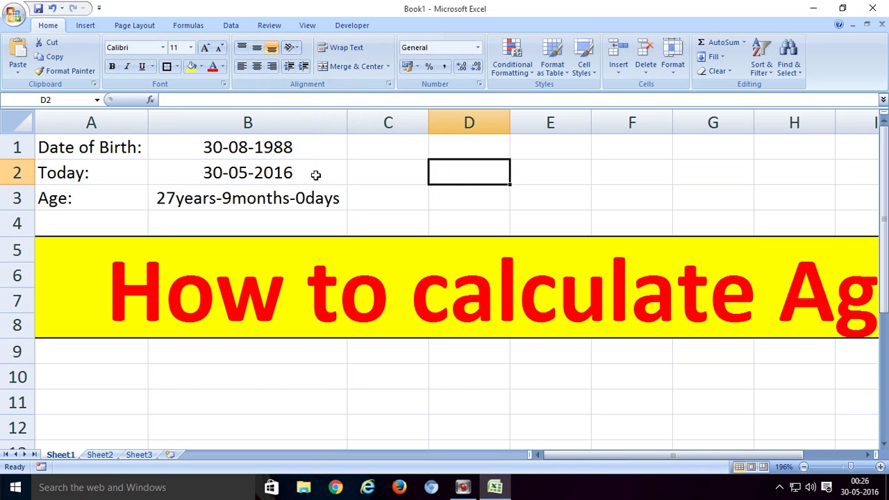
pyautogui.click(401, 198)
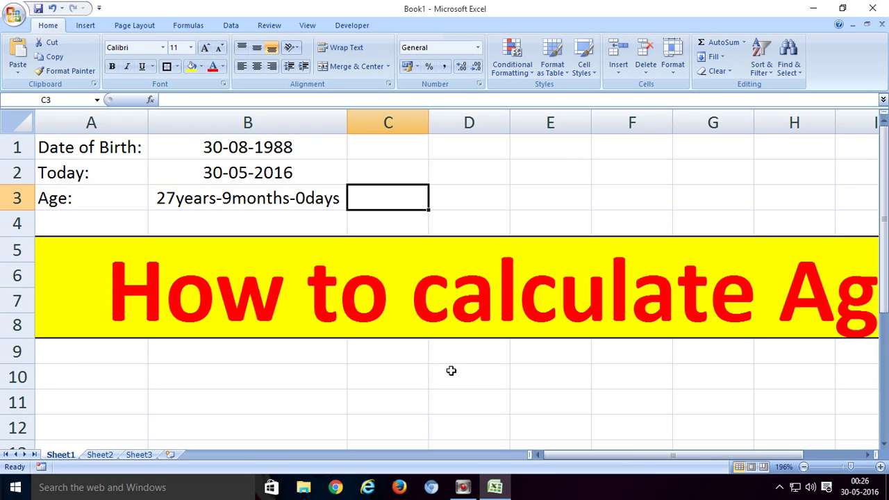
pyautogui.click(376, 383)
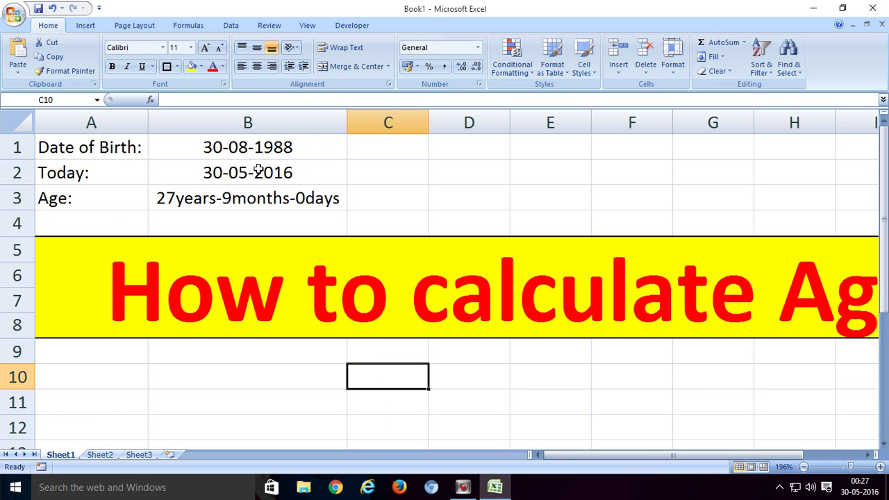
# - Change the day and month of the date of birth in cell B1 and commit the new date
pyautogui.click(255, 147)
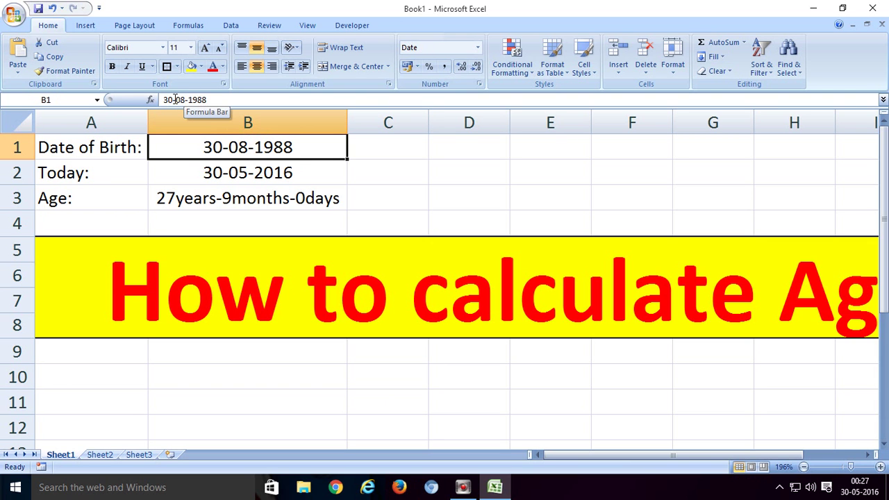
pyautogui.moveTo(173, 100); pyautogui.dragTo(152, 100)
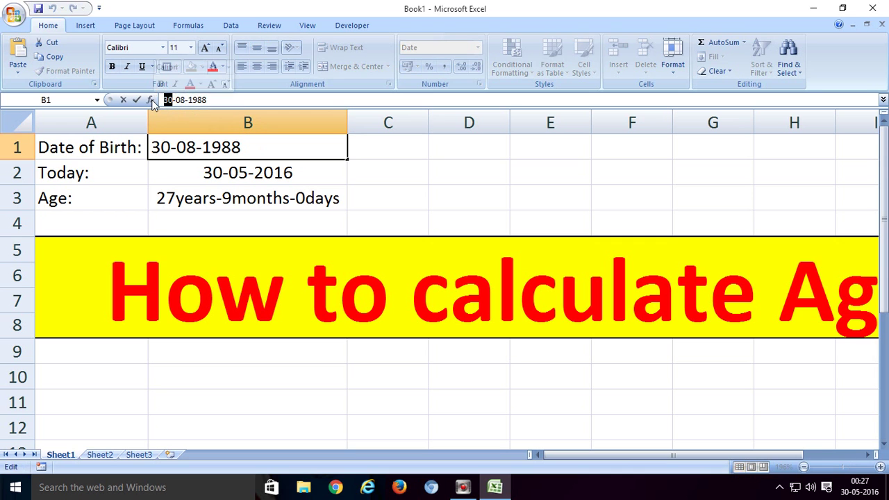
pyautogui.write('25')
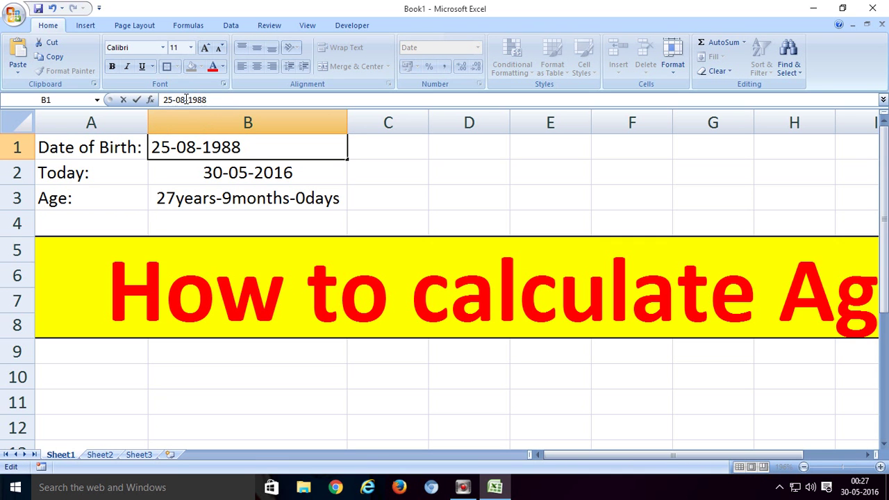
pyautogui.moveTo(186, 99); pyautogui.dragTo(180, 99)
pyautogui.write('4')
pyautogui.click(221, 99)
pyautogui.press('Return')
pyautogui.click(425, 187)
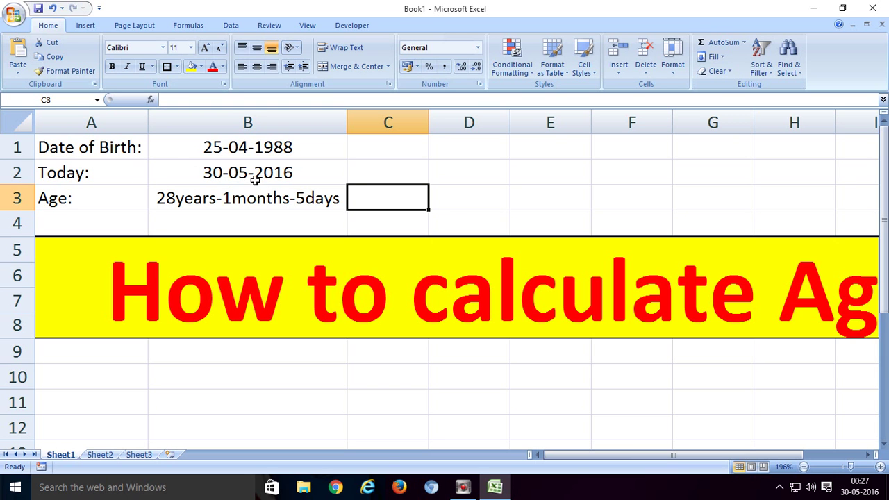
pyautogui.click(514, 192)
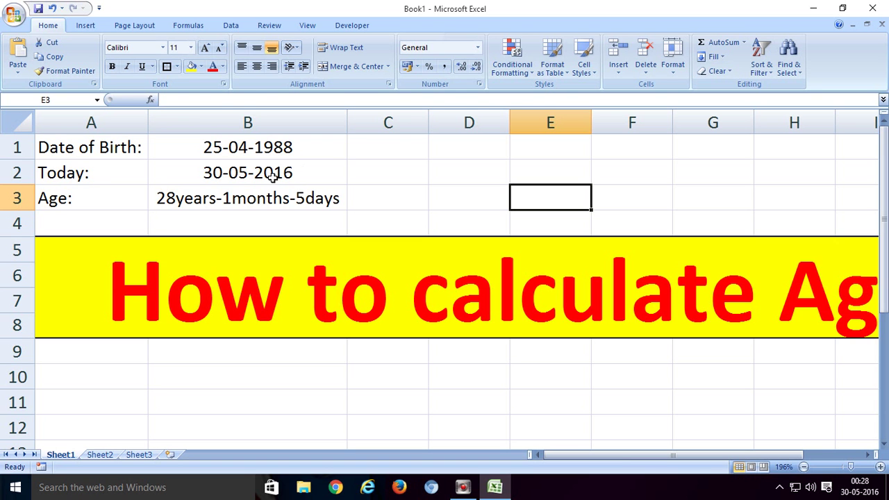
# - Examine the dates in cells B1 and B2 and the combined DATEDIF formula in cell B3 that returns years, months and days
pyautogui.click(225, 198)
pyautogui.click(617, 102)
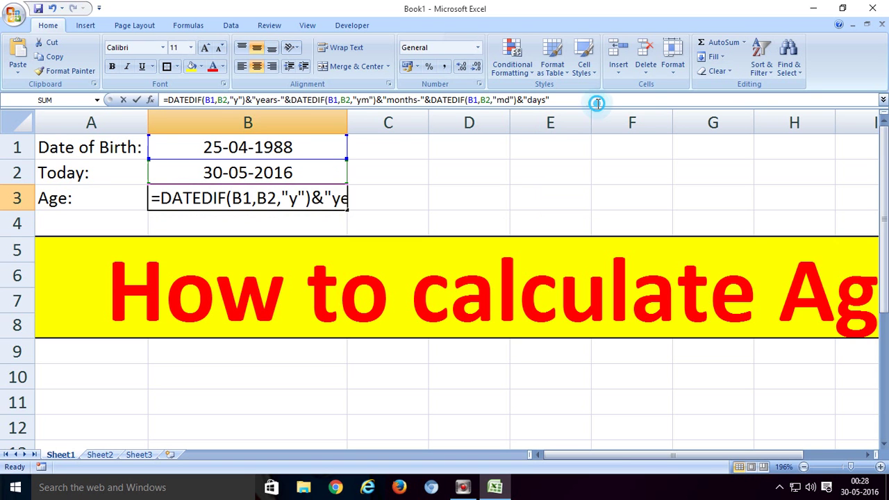
pyautogui.click(419, 192)
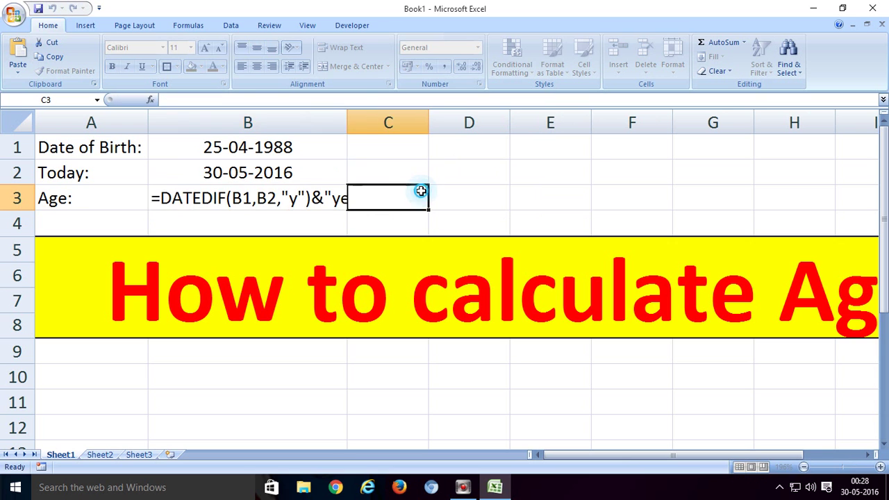
pyautogui.click(270, 198)
pyautogui.click(566, 99)
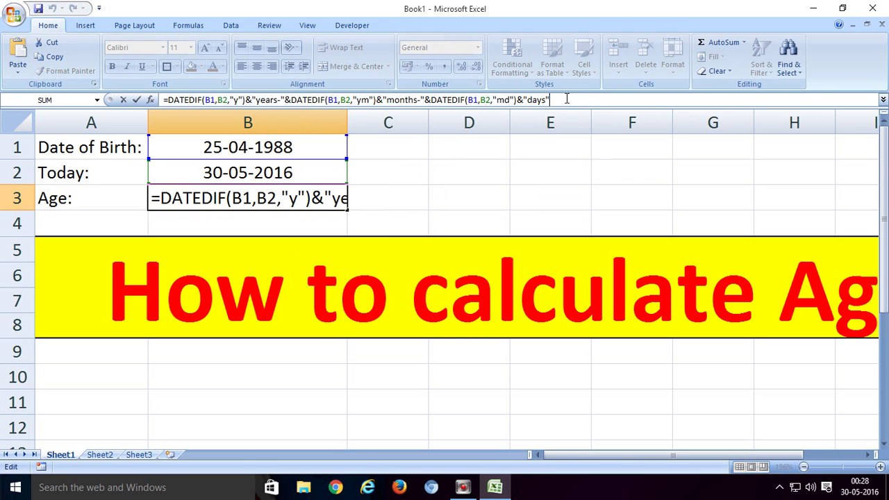
pyautogui.click(436, 173)
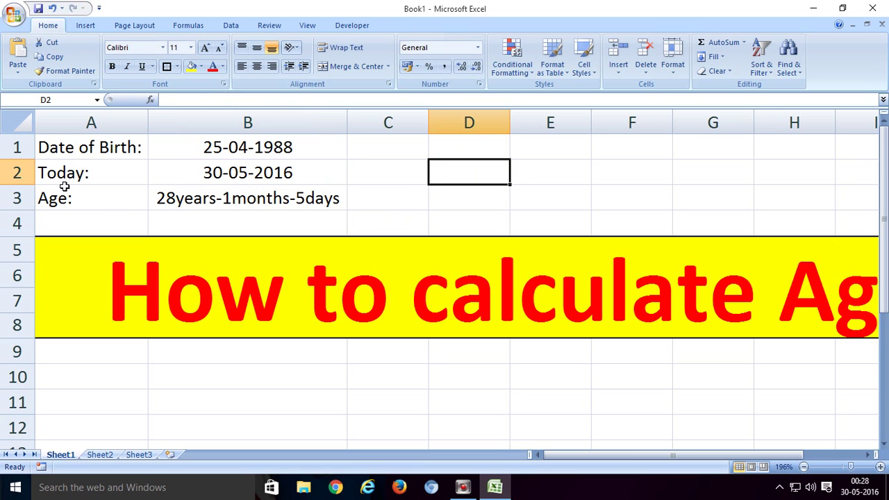
pyautogui.click(212, 173)
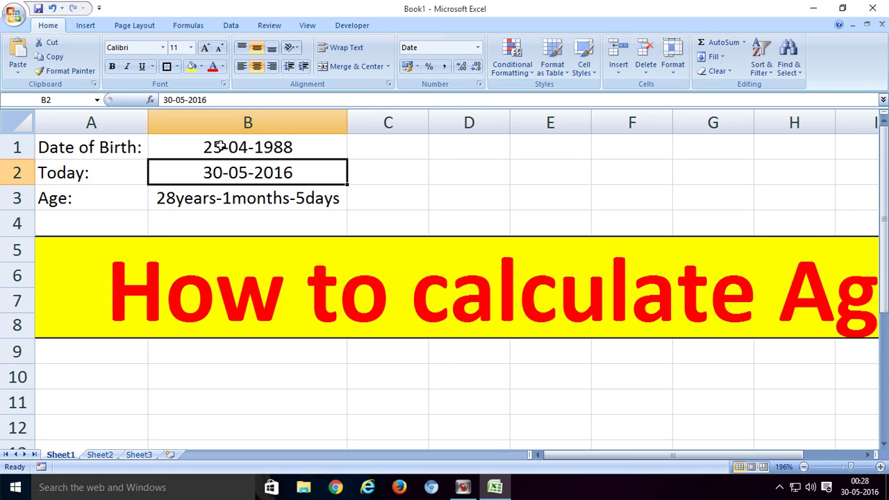
pyautogui.click(220, 146)
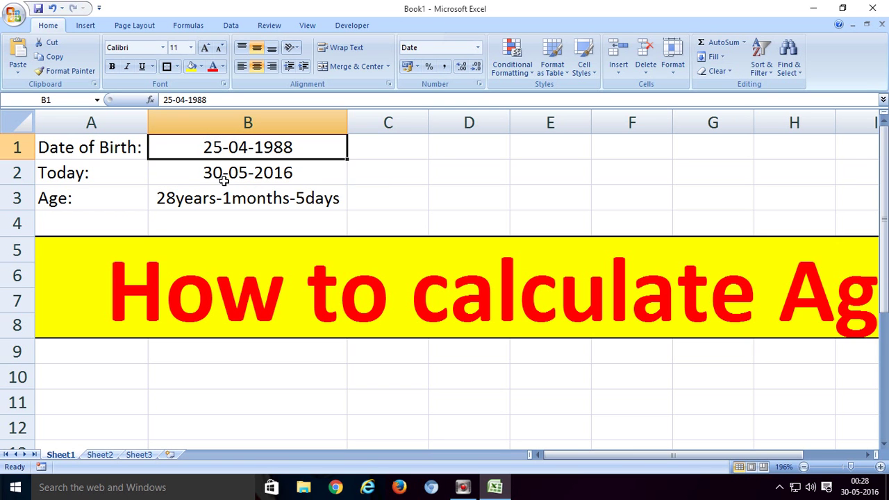
pyautogui.click(231, 176)
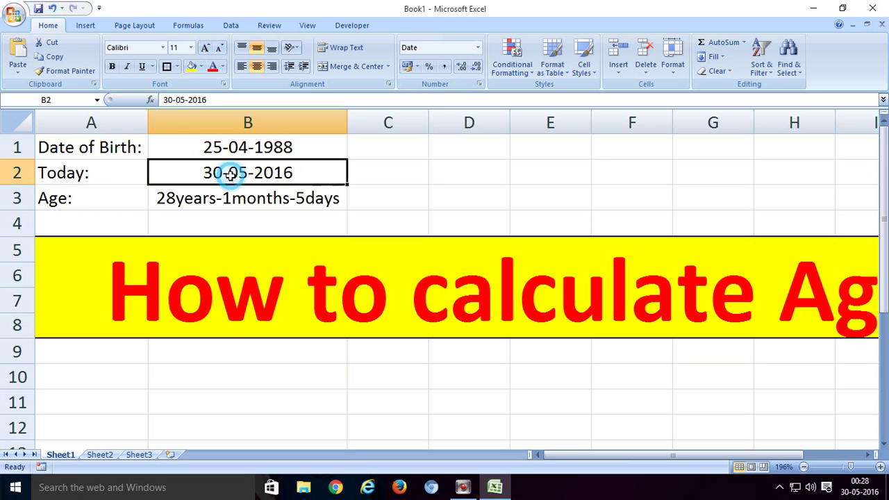
pyautogui.click(233, 200)
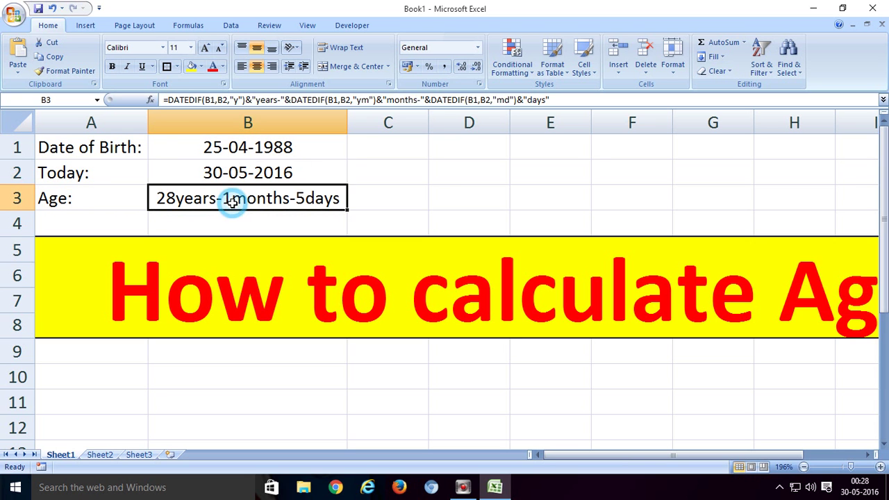
pyautogui.click(559, 100)
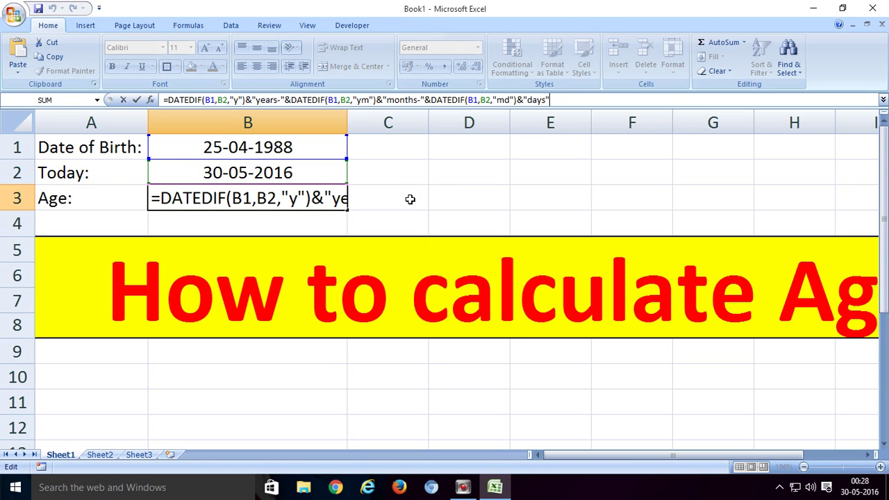
pyautogui.press('Return')
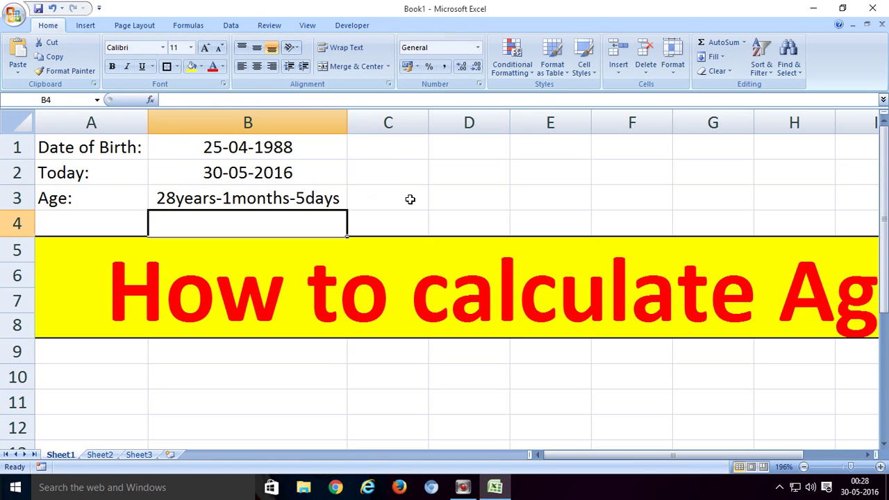
pyautogui.click(227, 198)
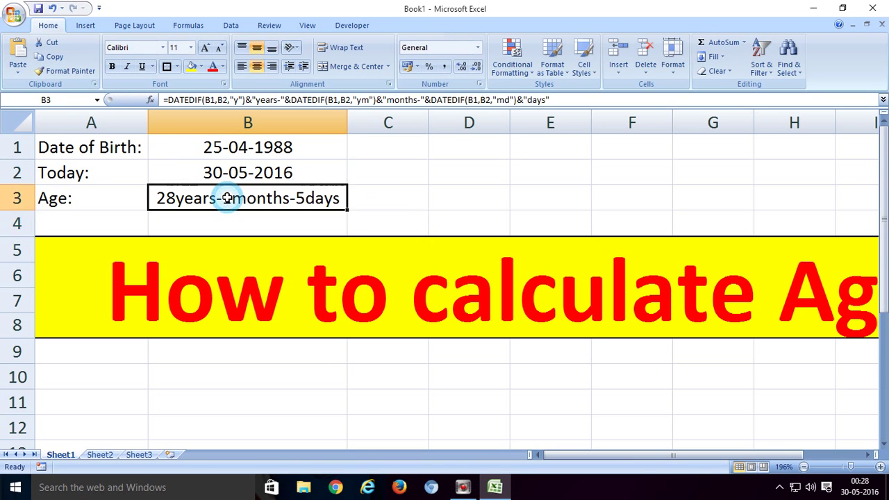
pyautogui.click(399, 202)
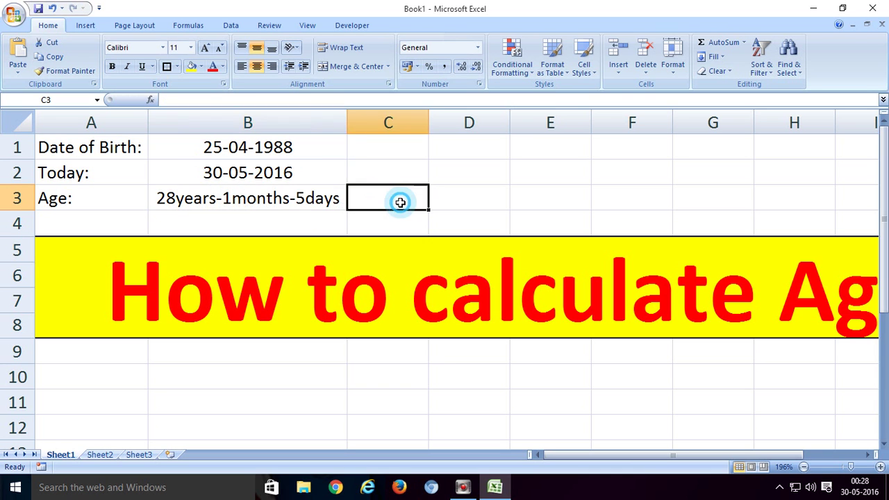
pyautogui.click(254, 199)
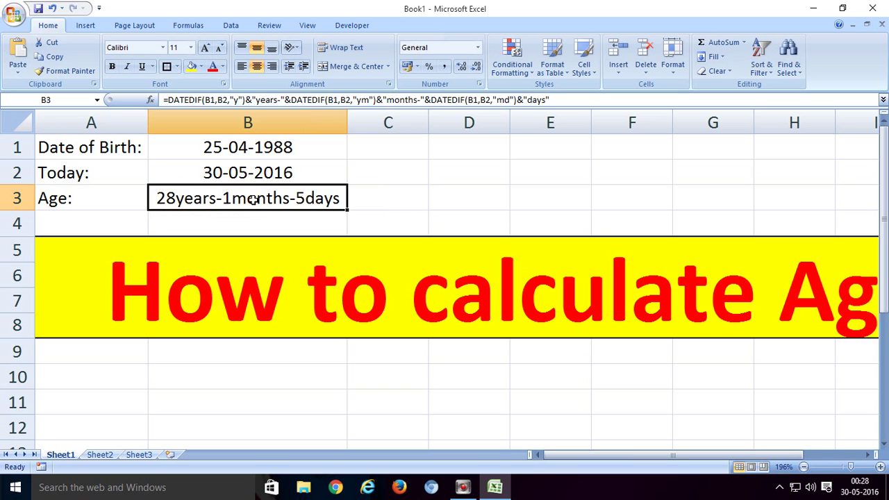
pyautogui.click(372, 197)
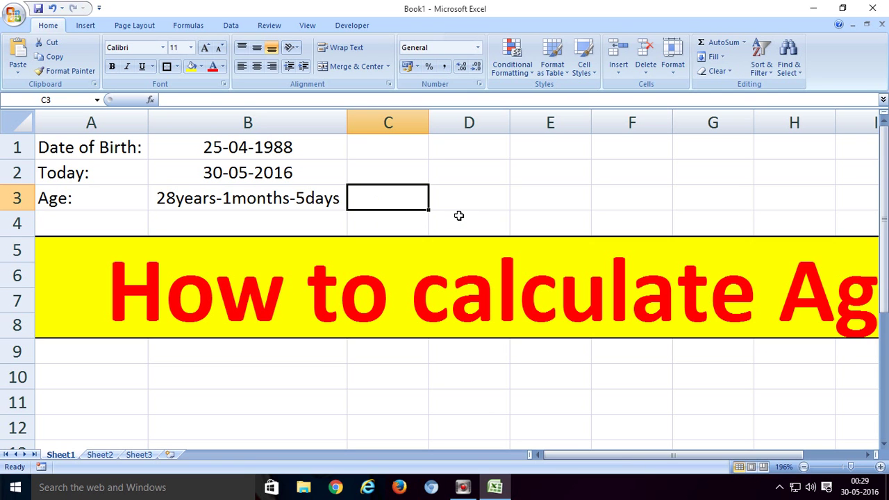
pyautogui.click(316, 278)
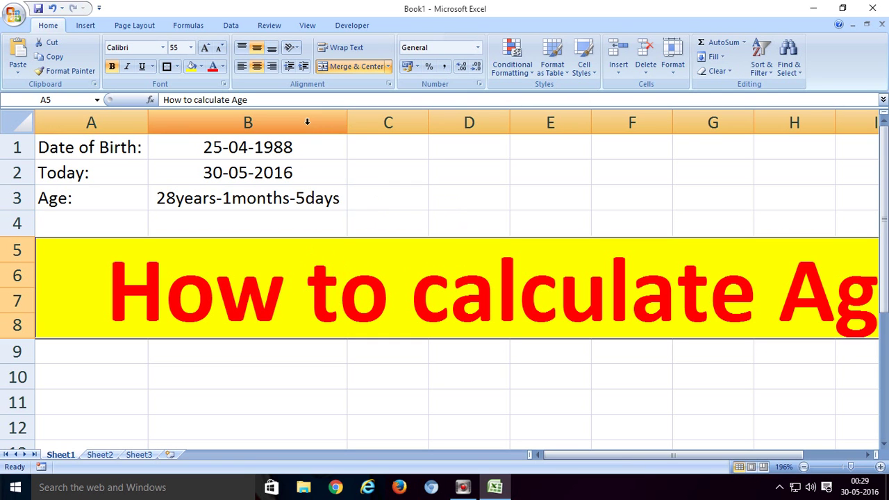
pyautogui.scroll(-1, 569, 227)
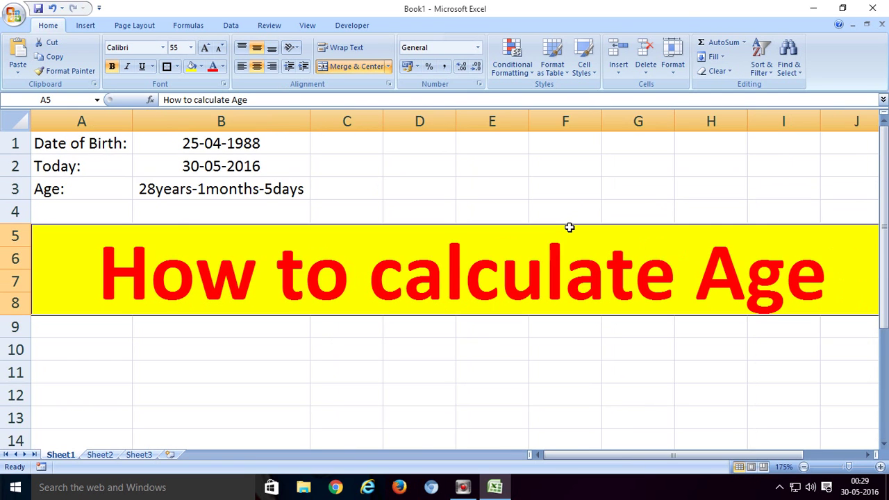
pyautogui.click(264, 341)
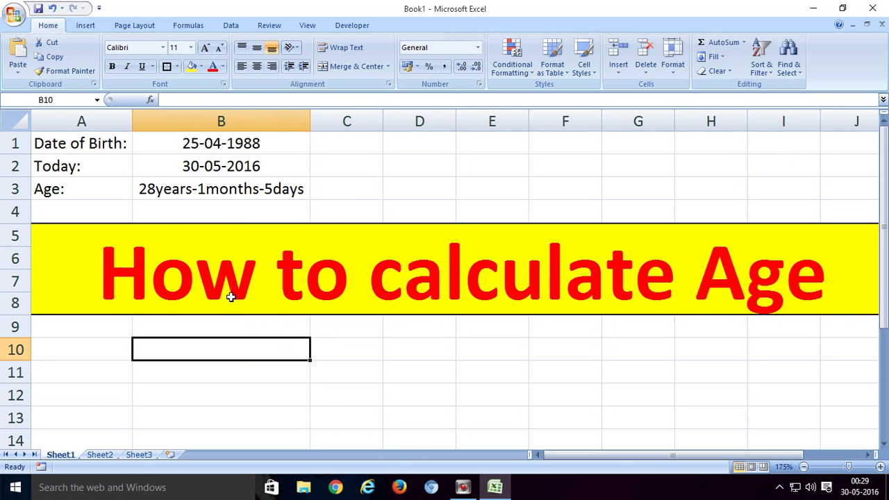
pyautogui.click(371, 189)
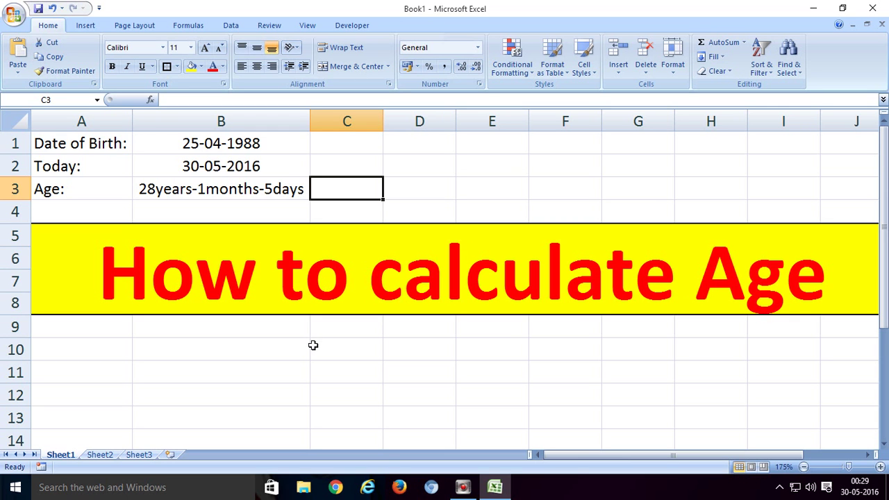
pyautogui.click(263, 371)
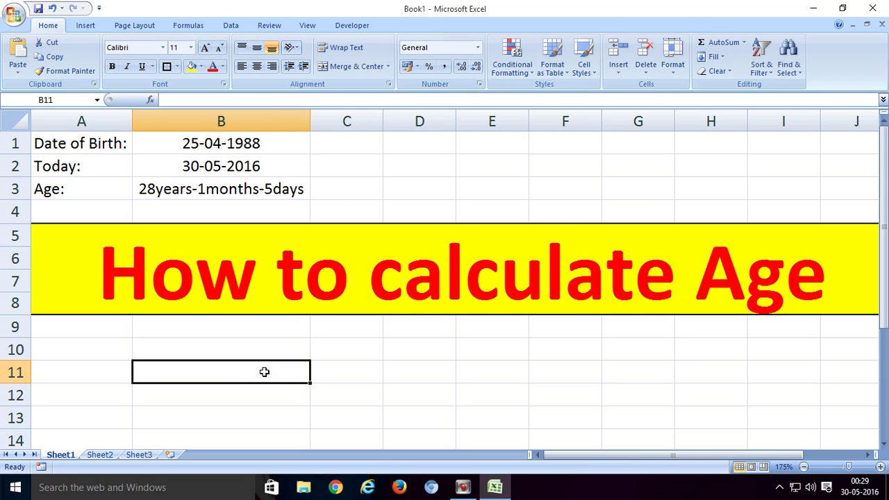